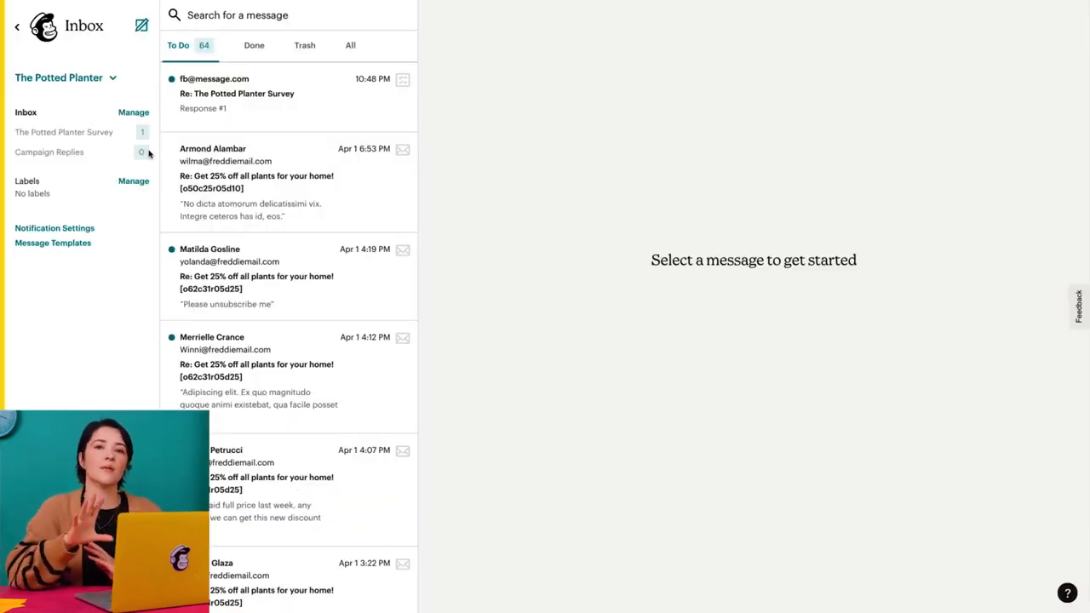
click(129, 136)
click(220, 129)
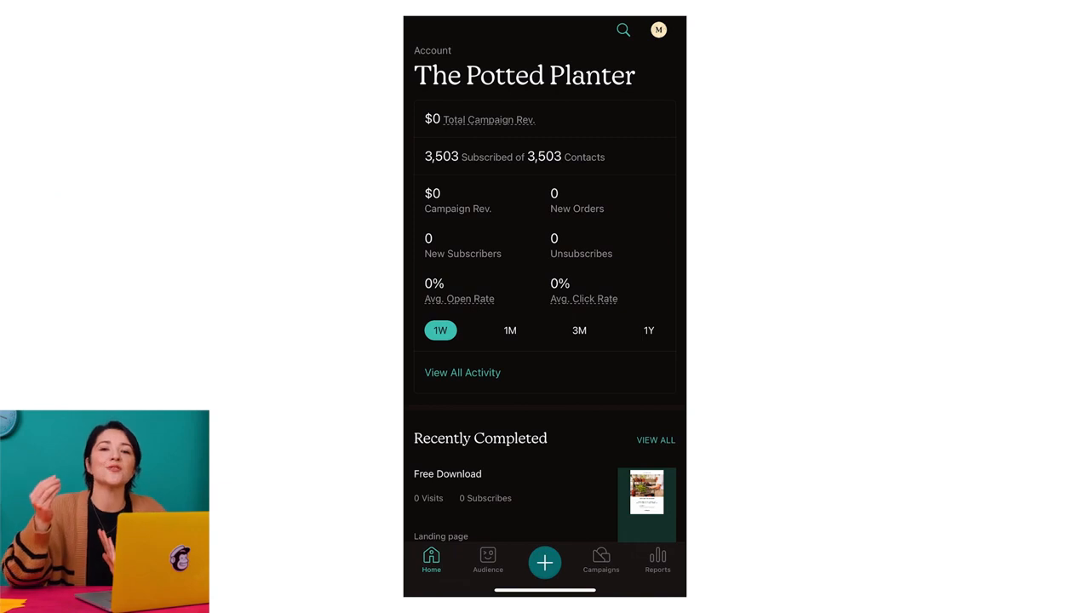
click(657, 560)
click(545, 112)
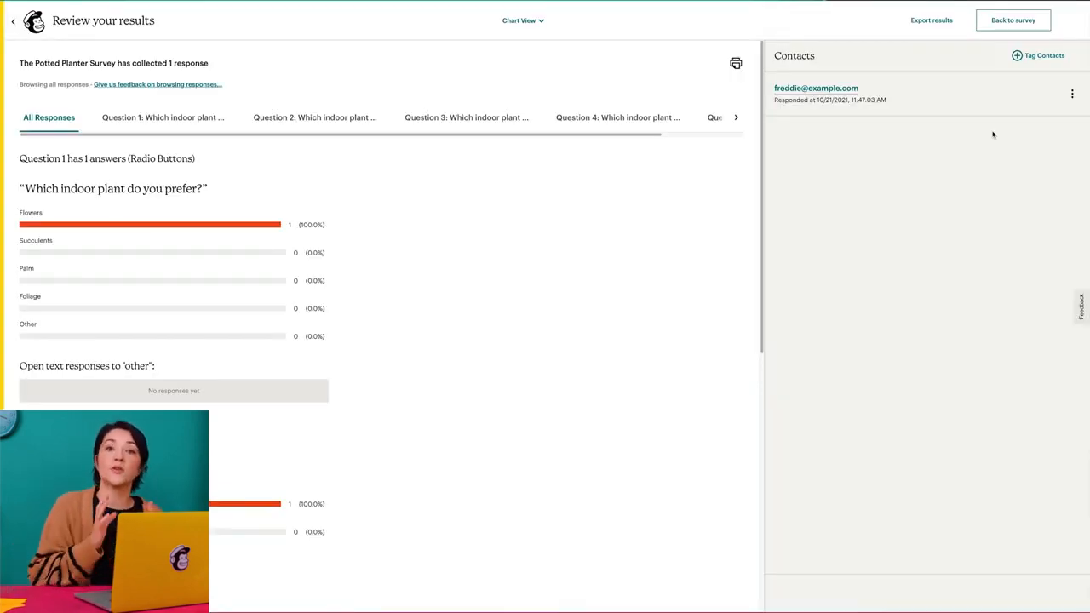
click(1020, 55)
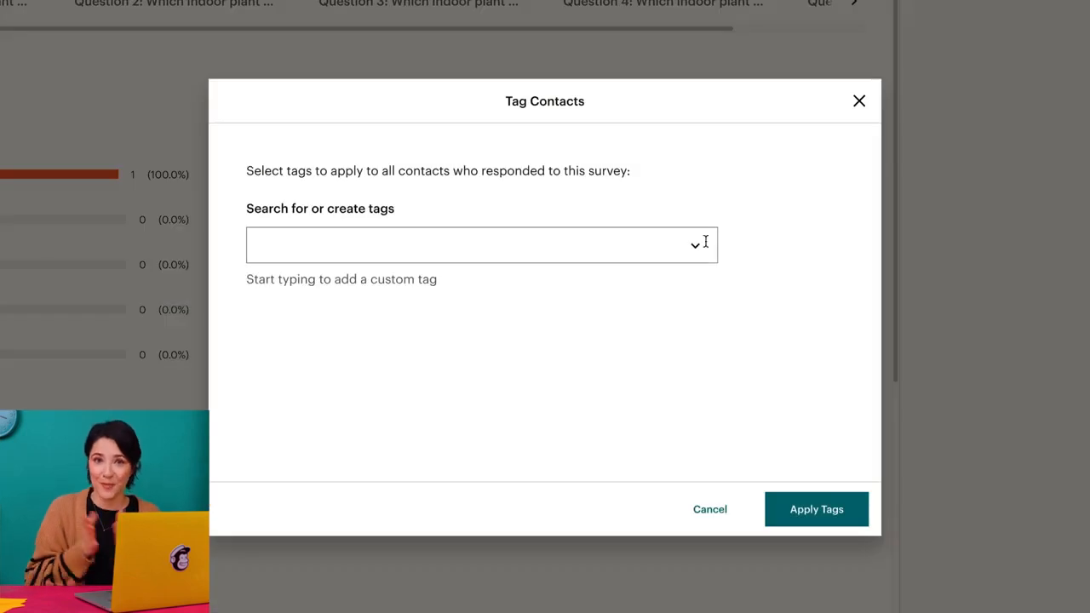
click(706, 242)
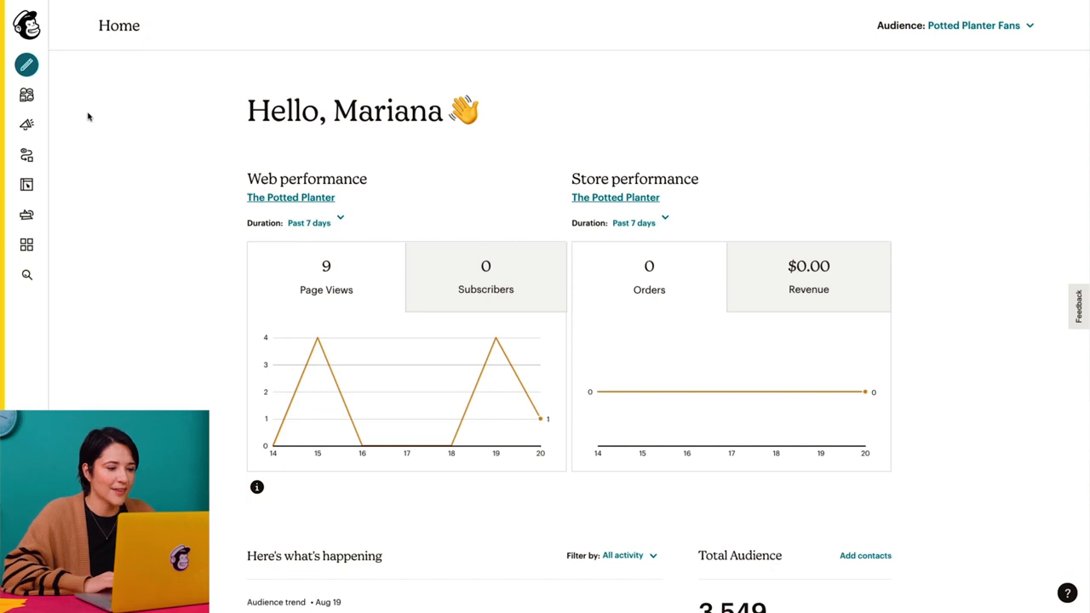
- Start creating a new survey for the Potted Planter Fans audience
click(34, 100)
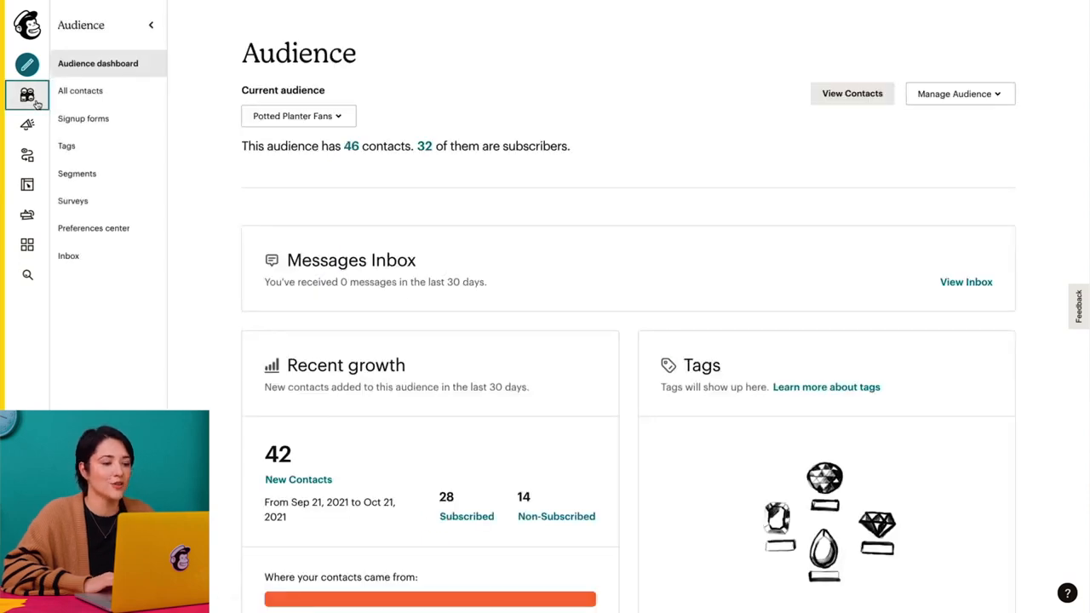
click(132, 201)
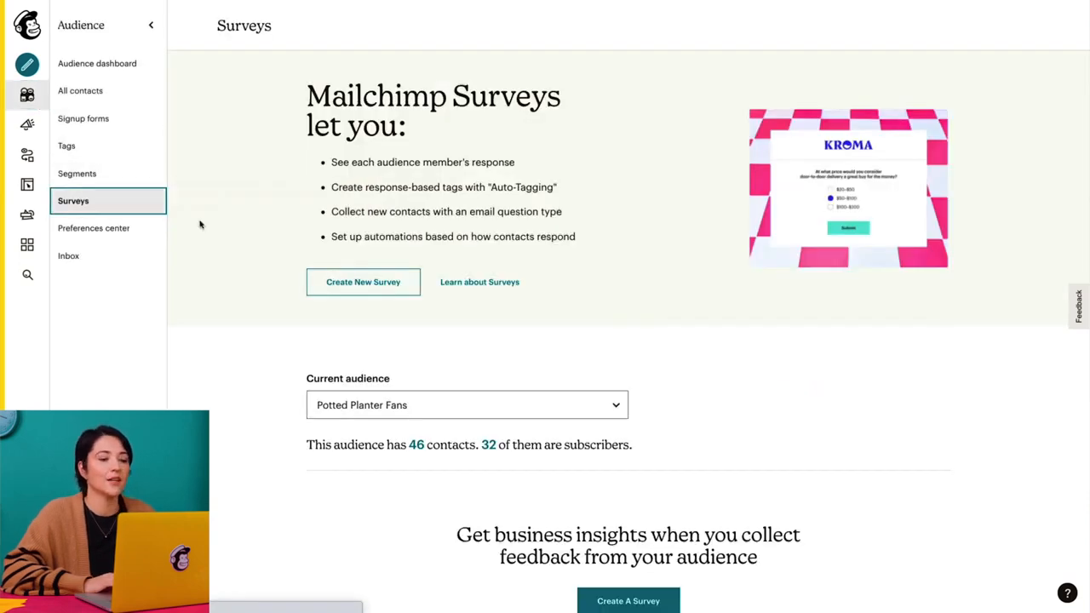
click(377, 283)
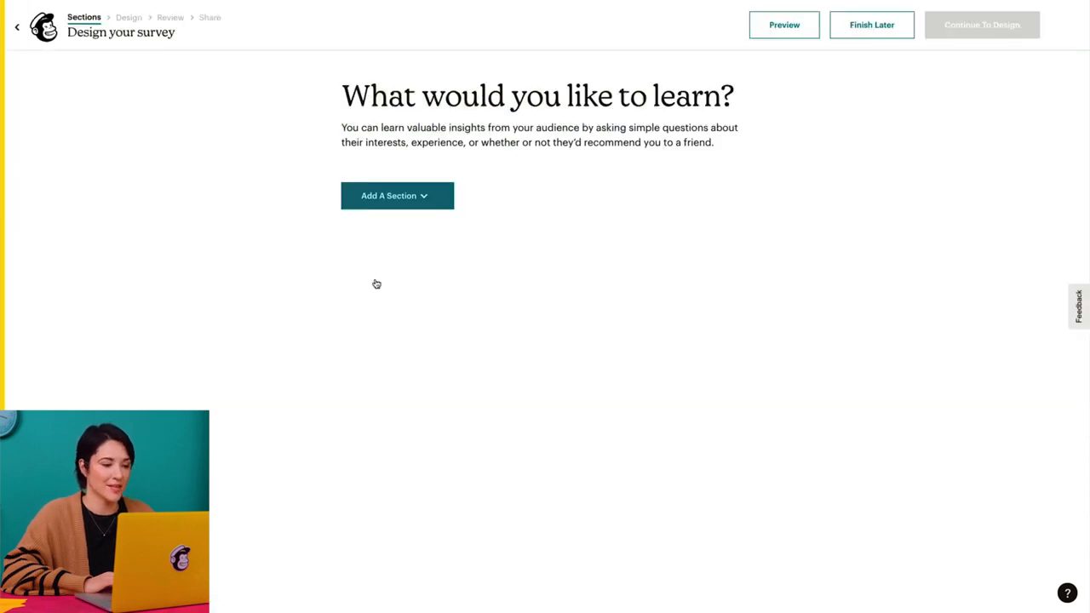
- Add an Introduction section to the survey with the text "We'd love to get to know you!"
click(437, 203)
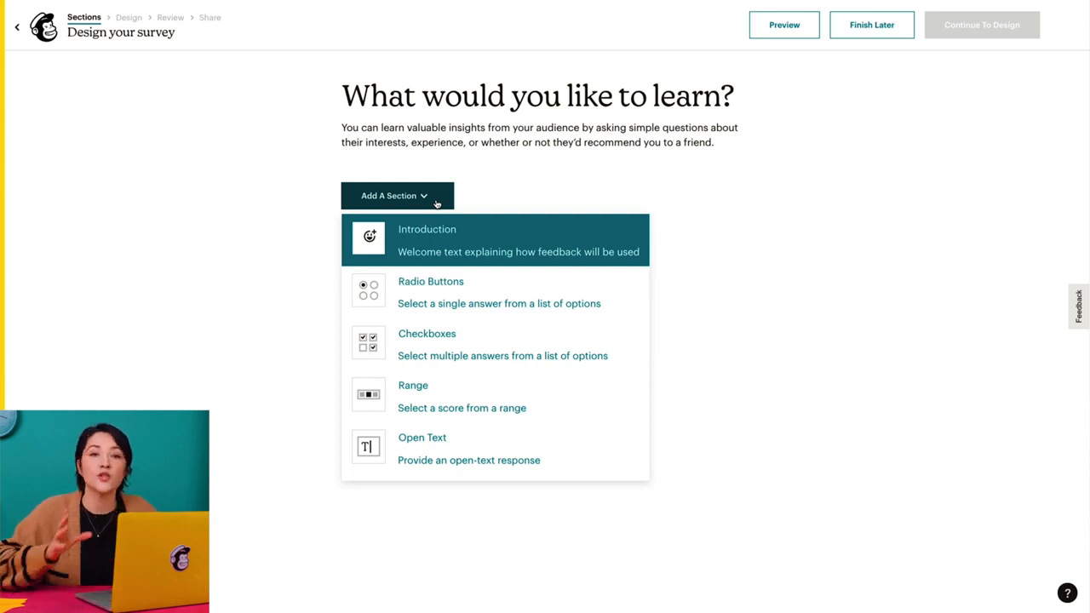
click(522, 230)
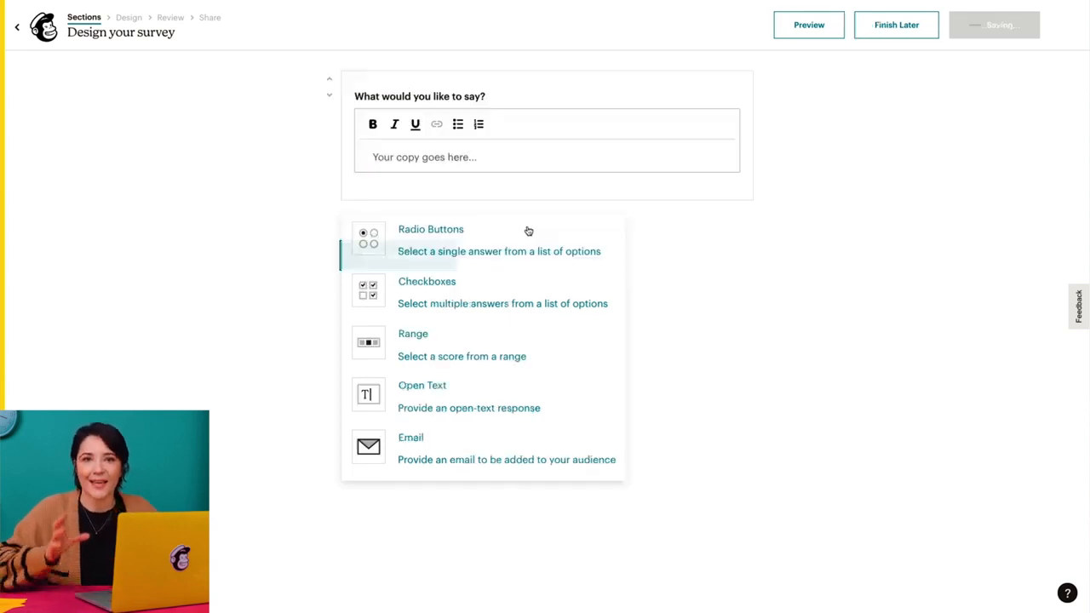
click(541, 161)
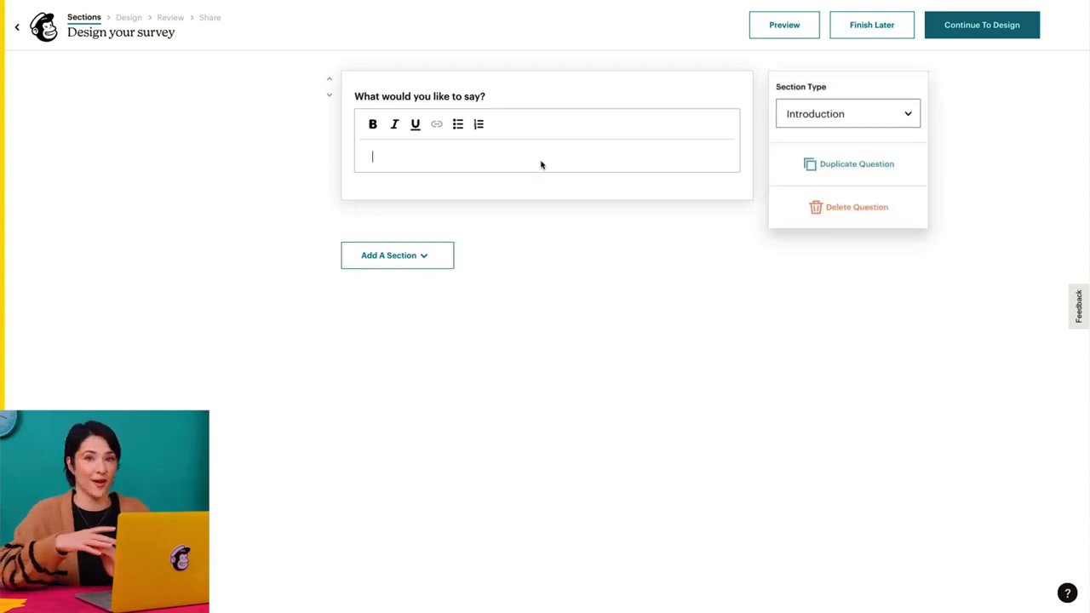
text(We)
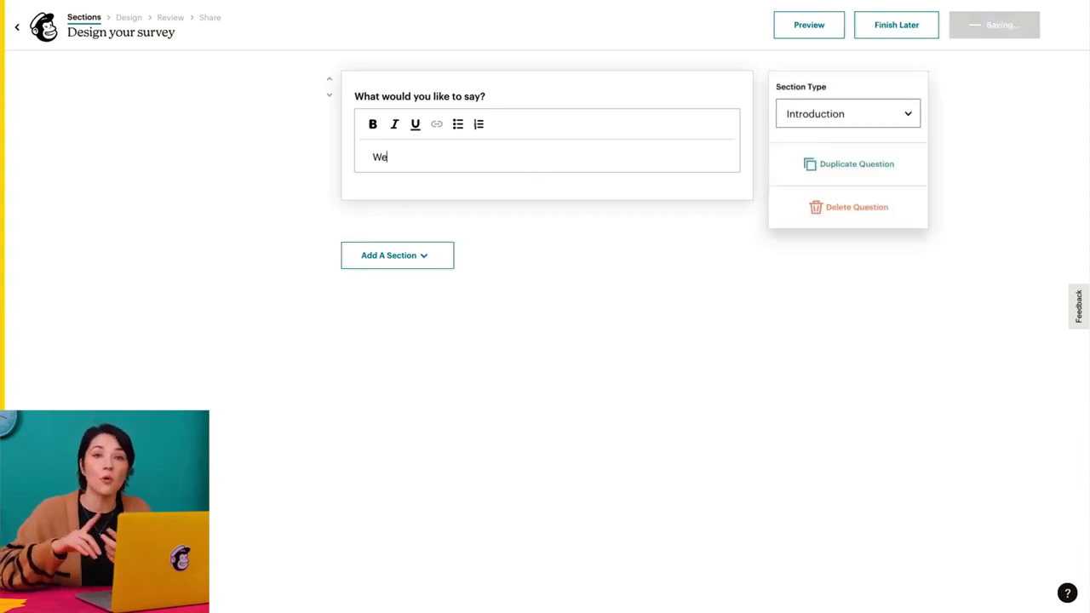
text('d love to get to know you!)
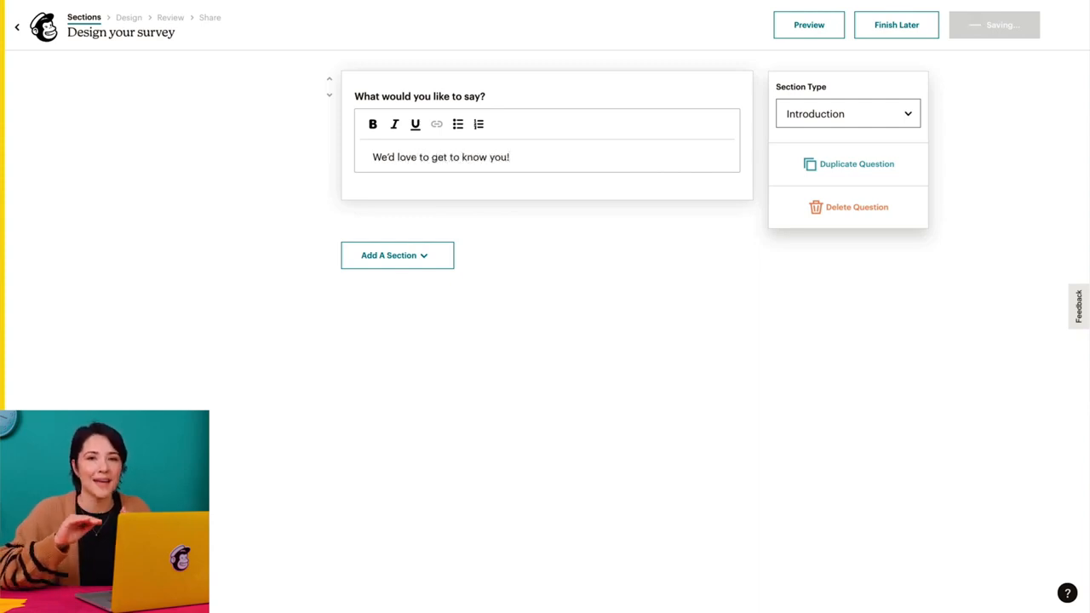
- Make the whole introduction sentence bold
drag(511, 157, 415, 147)
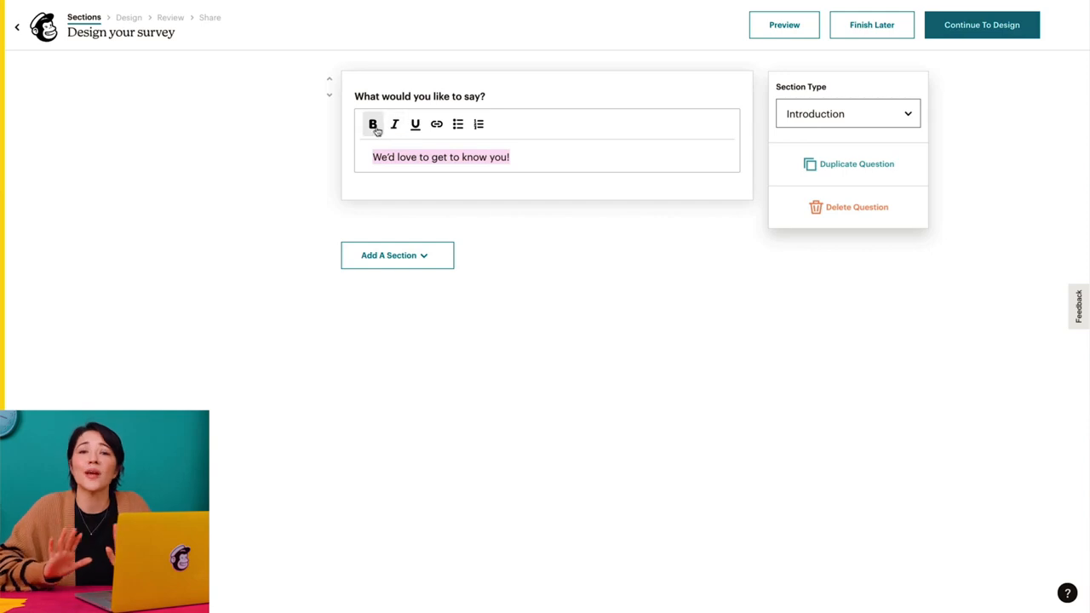
click(374, 125)
click(565, 207)
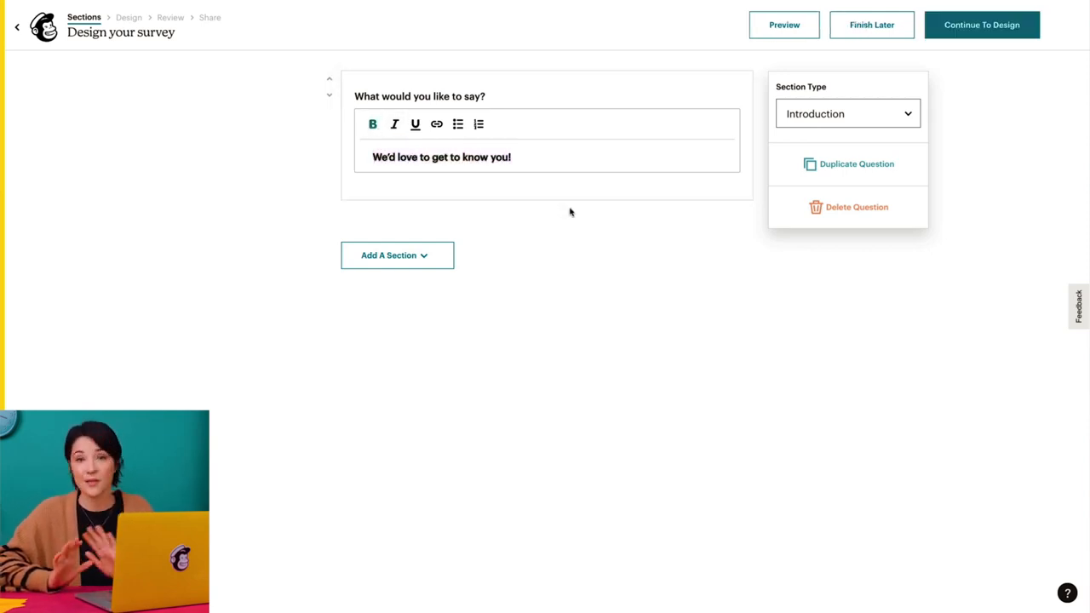
- Add a Radio Buttons section below the introduction asking "Which indoor plant do you prefer?"
click(423, 255)
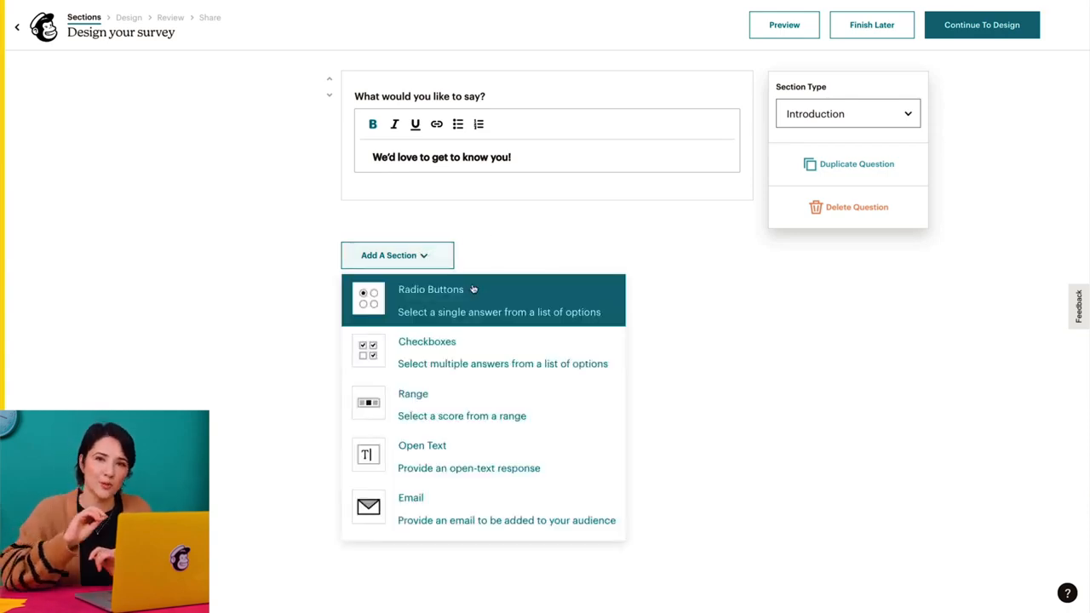
click(474, 289)
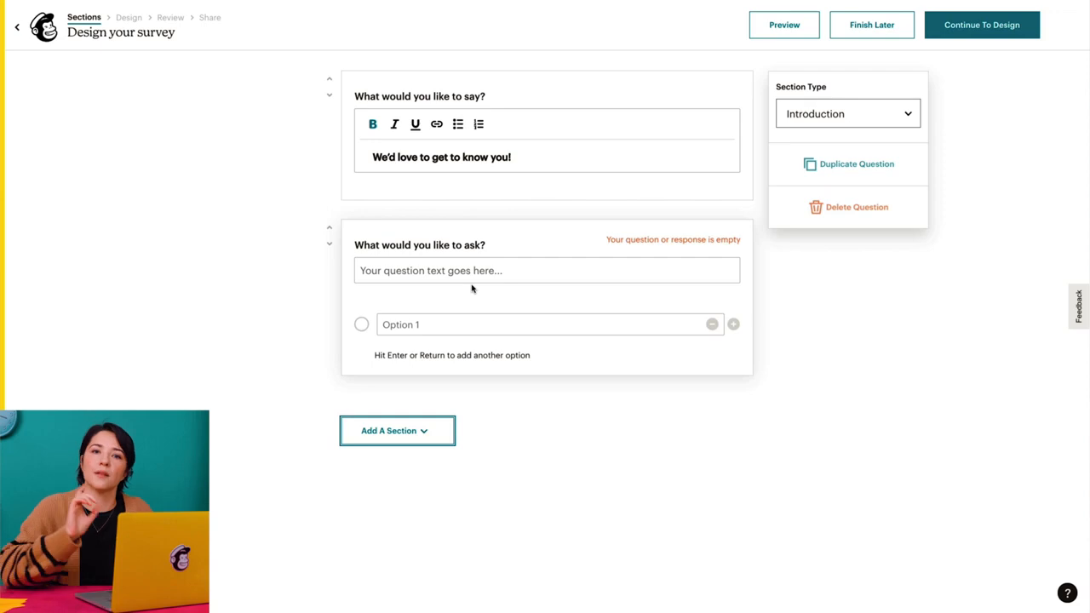
click(501, 270)
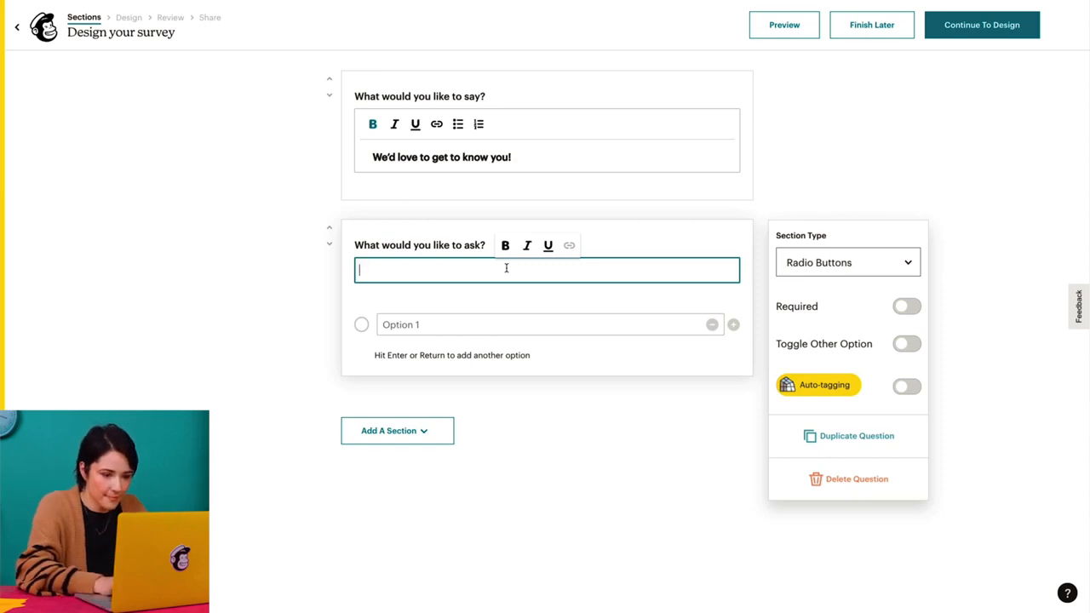
text(Which indoor plant do you prefer?)
key(ctrl+a)
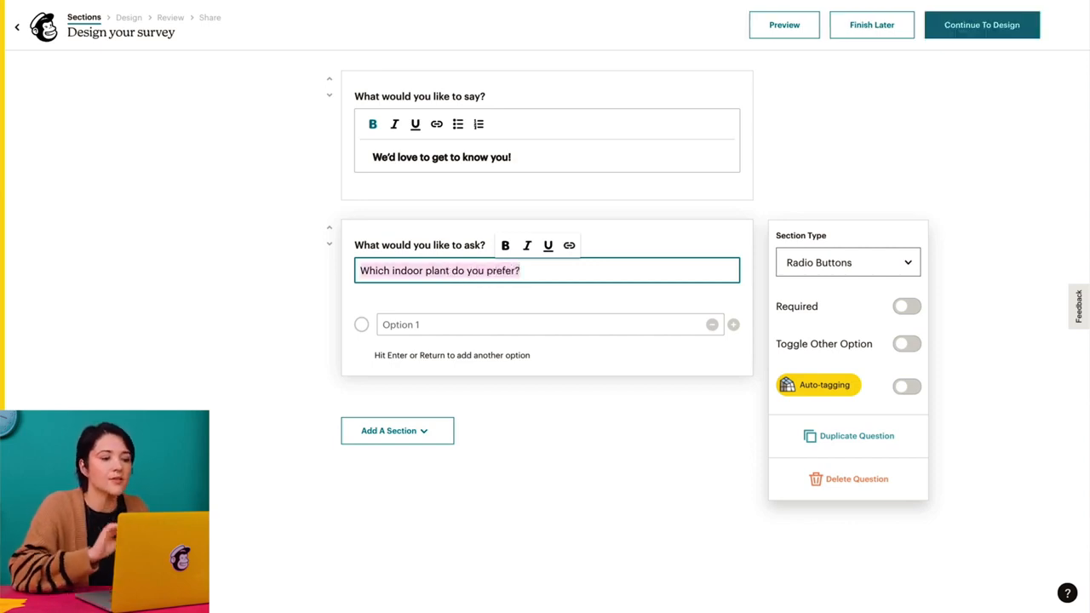
- Give the indoor plant question the answer options Flowers, Succulents, Palm and Foliage, leaving no empty option
click(445, 321)
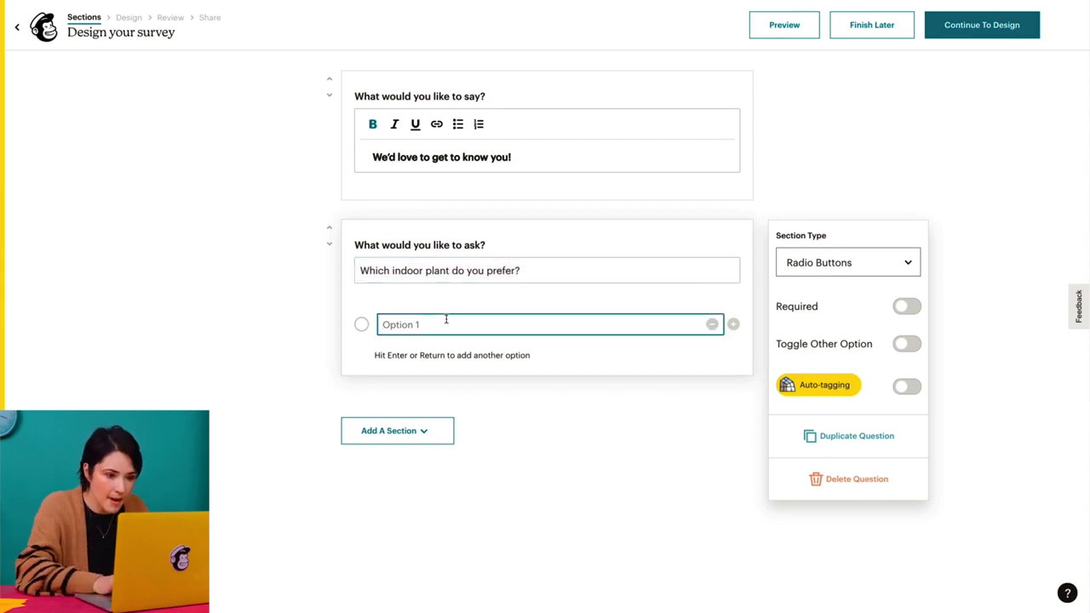
text(Flowers)
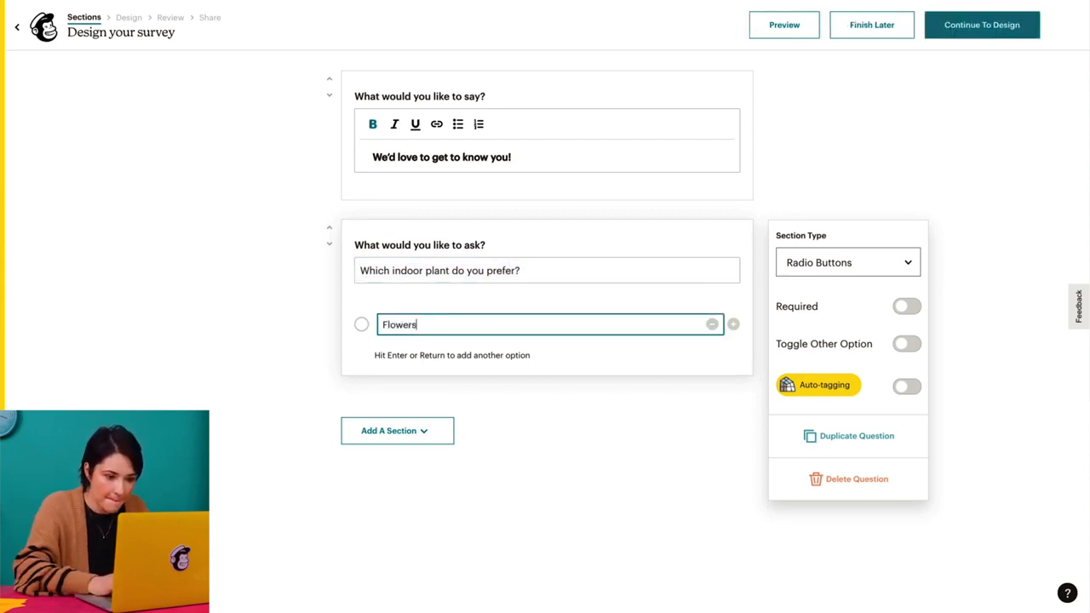
key(Return)
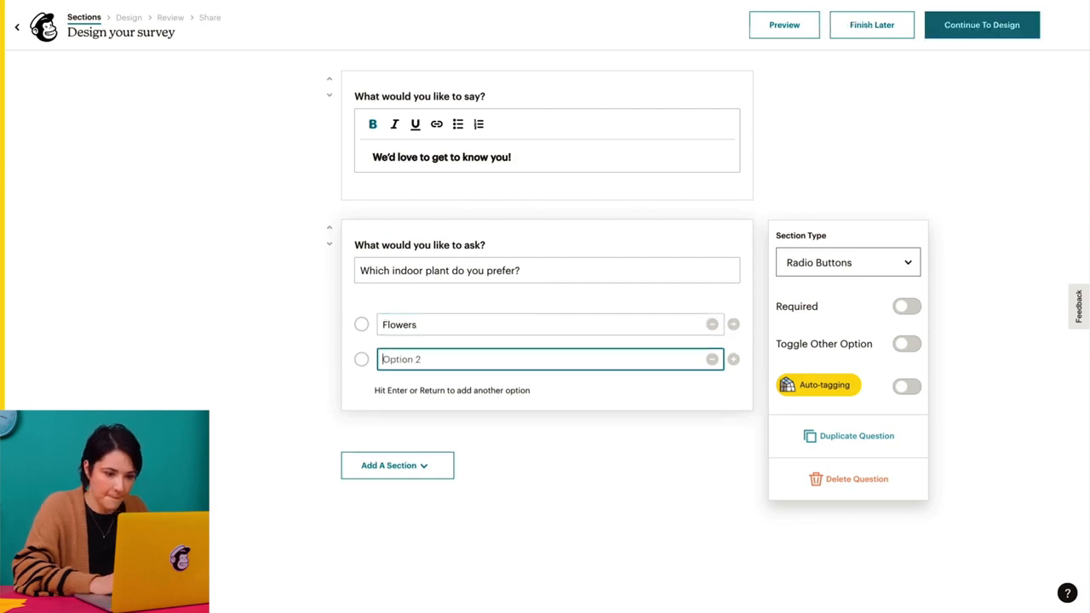
text(Succulents)
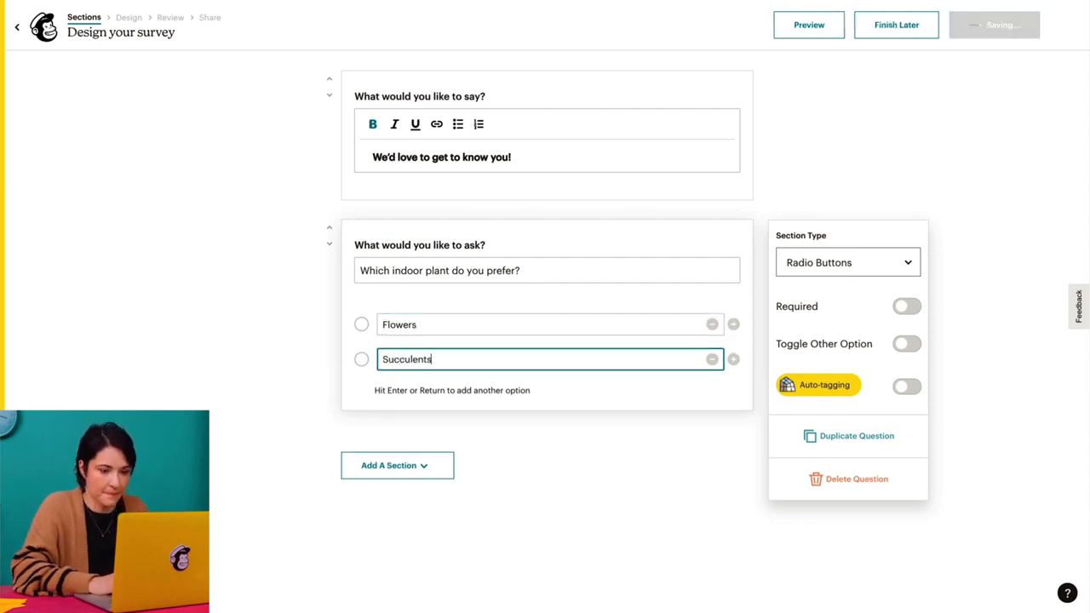
key(Return)
text(Palm)
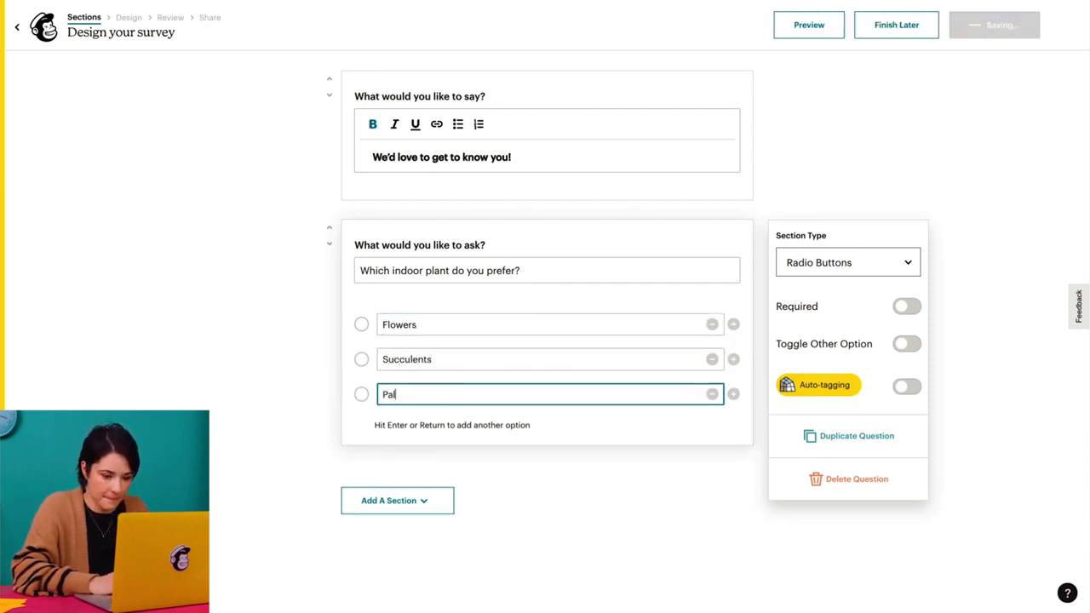
key(Return)
text(Foliage)
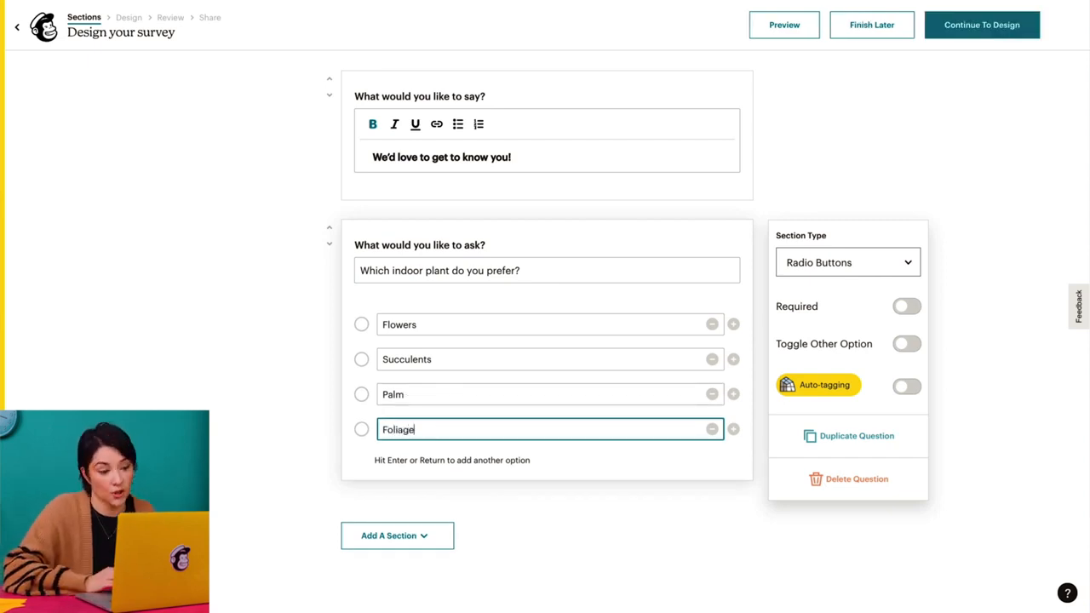
key(Return)
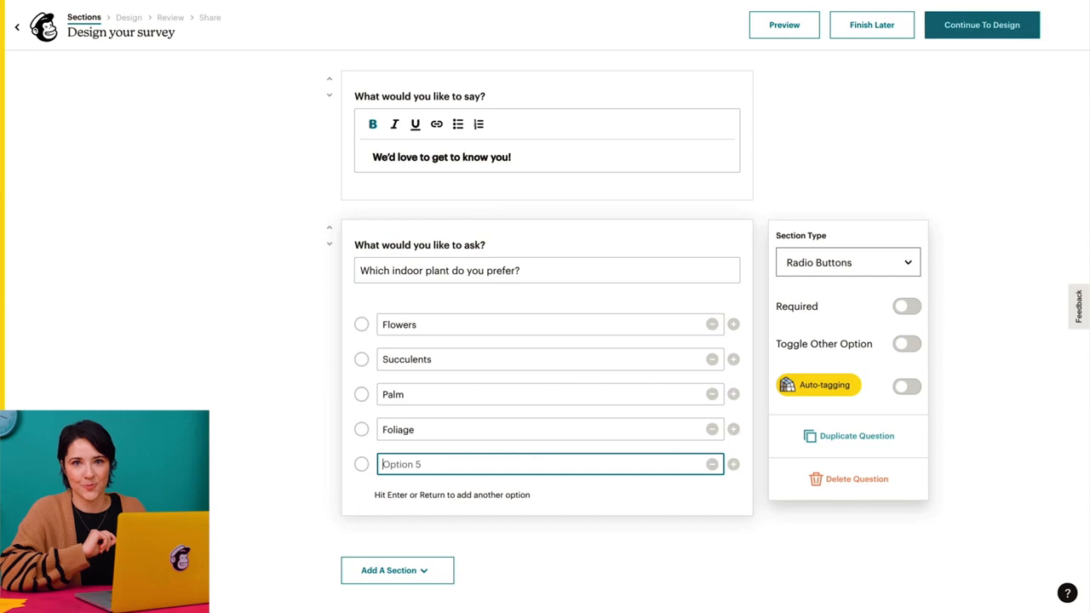
click(712, 465)
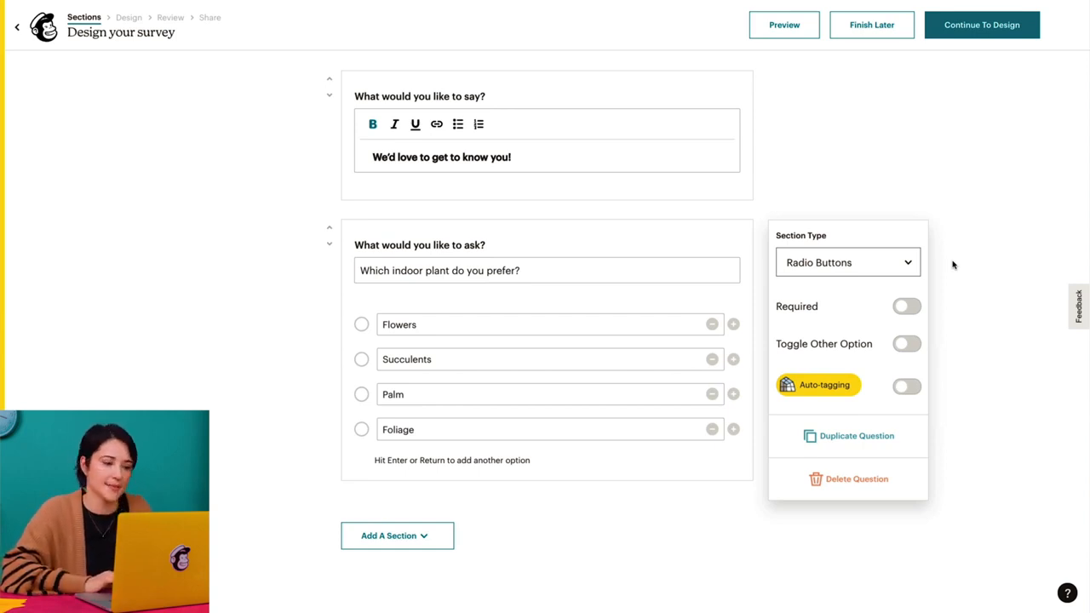
- Make the indoor plant question required and enable its "Other" option and auto-tagging
click(908, 265)
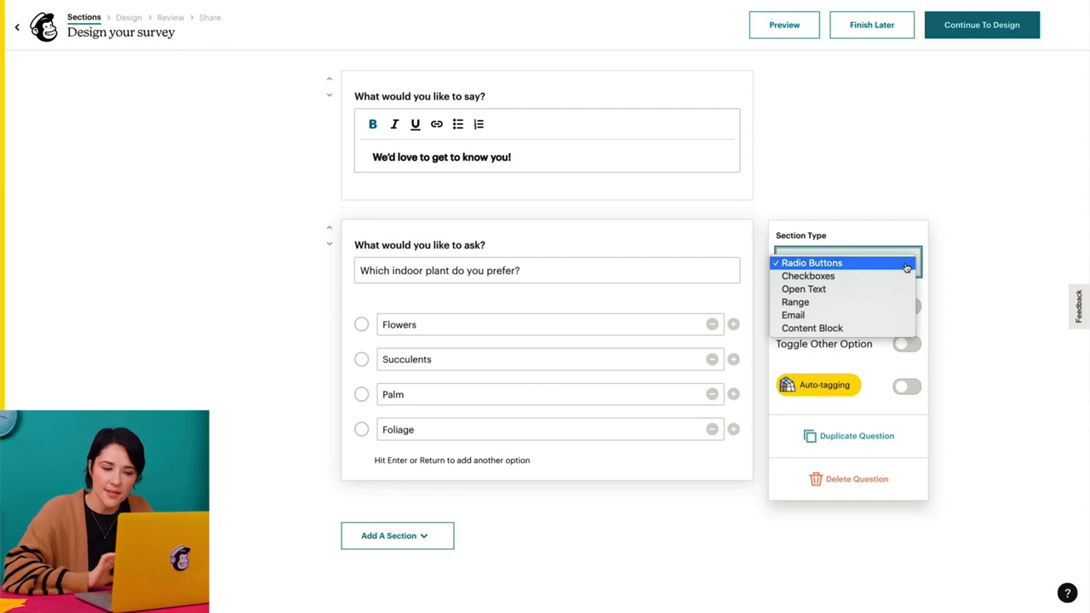
click(949, 268)
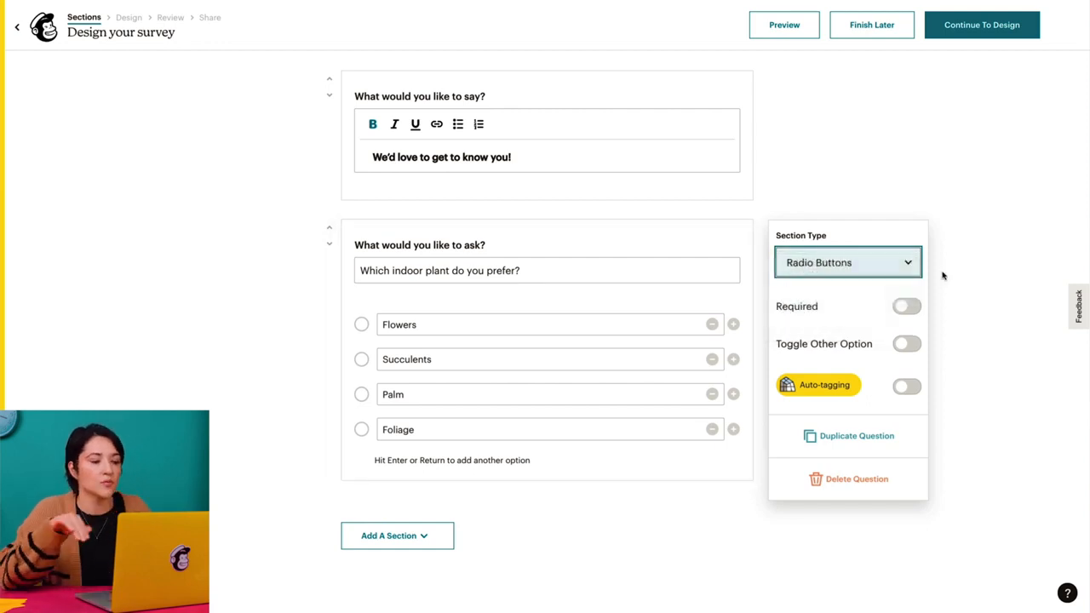
click(912, 307)
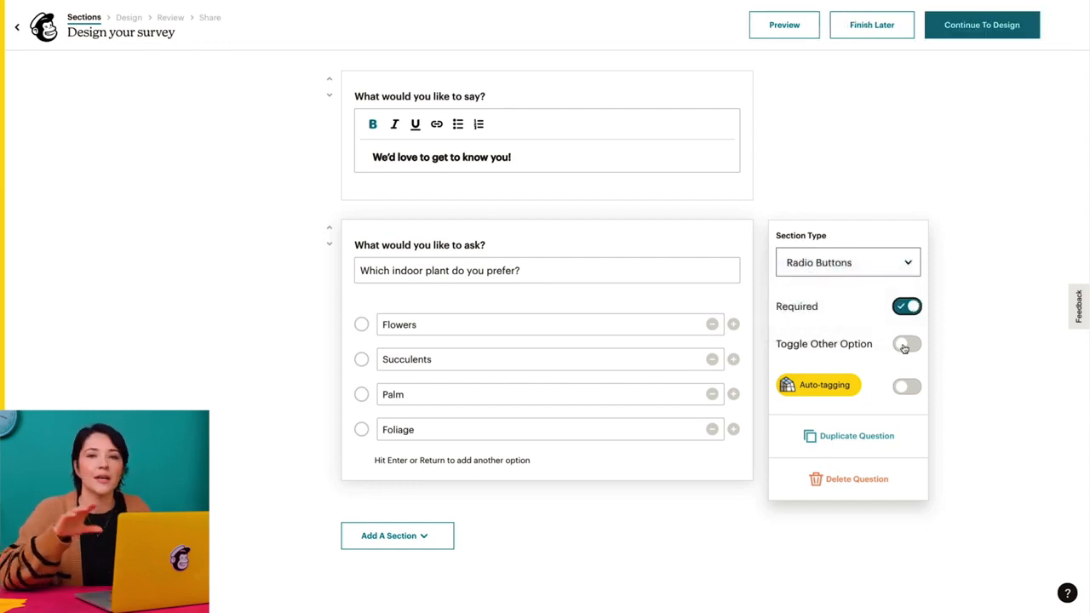
click(905, 345)
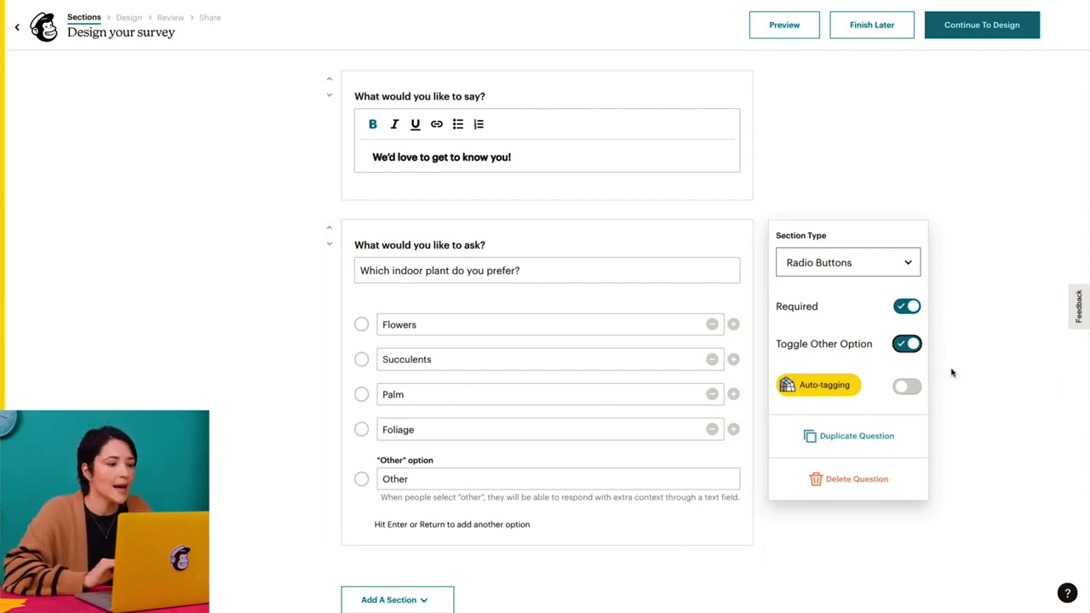
click(910, 388)
- In the question's tagging settings, apply the existing tag 2021 and a new tag "Flowers" to the Flowers answer
scroll(953, 395, down, 1)
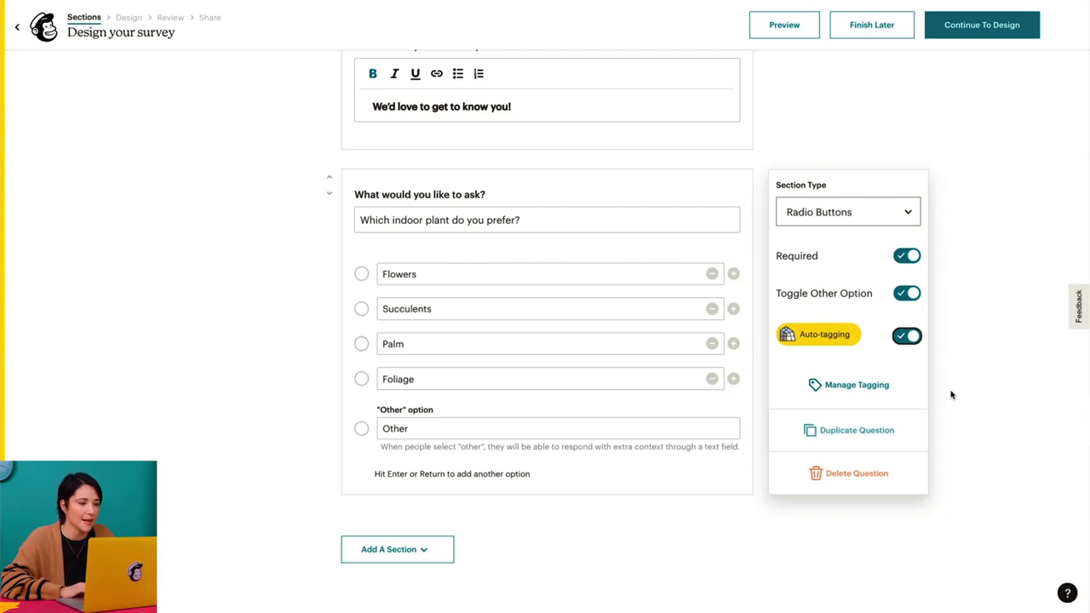
click(883, 385)
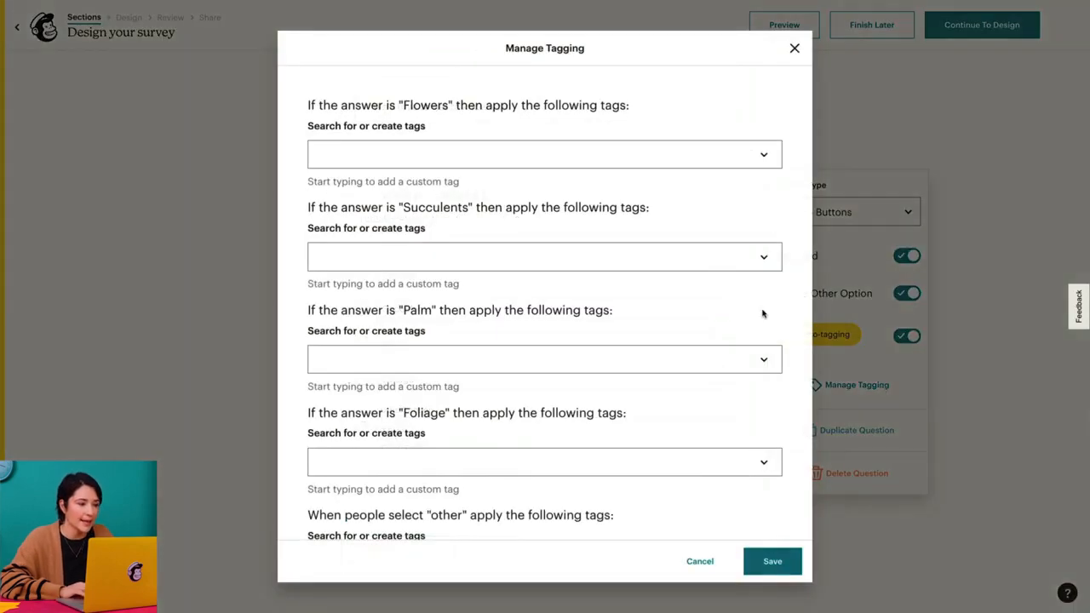
click(764, 155)
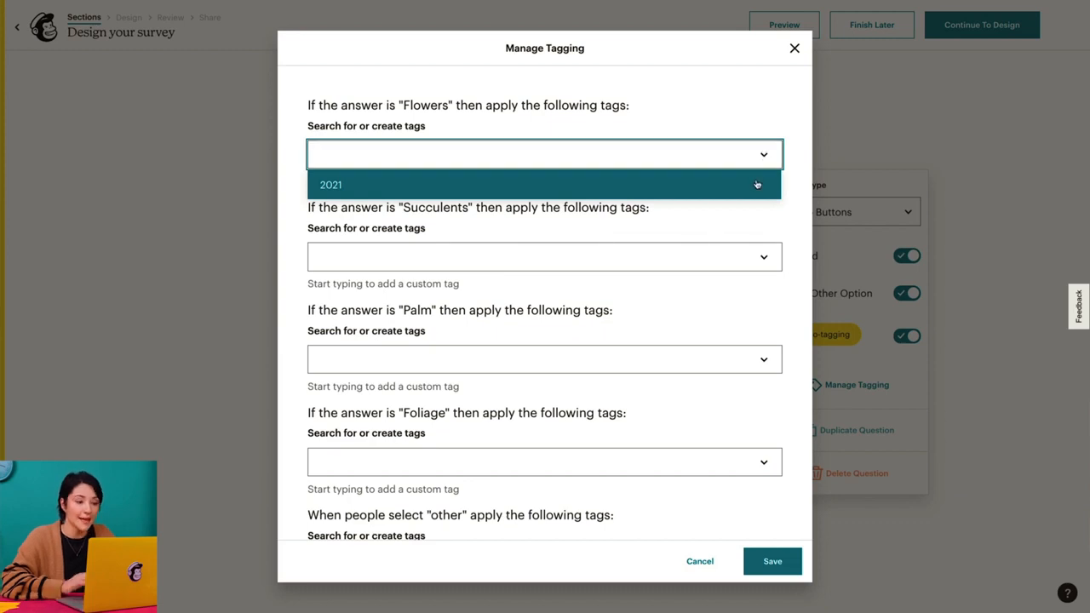
click(708, 185)
click(566, 173)
text(Flowers)
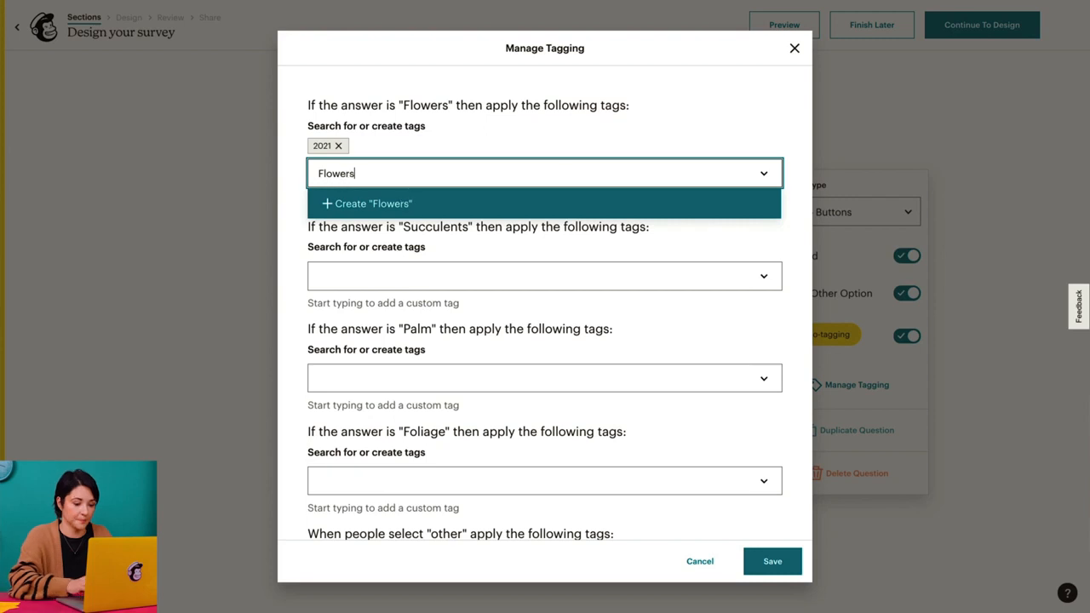
click(317, 203)
- Apply new tags "Succulents", "Palm" and "Foliage" to the matching answers and save the tagging settings
click(342, 268)
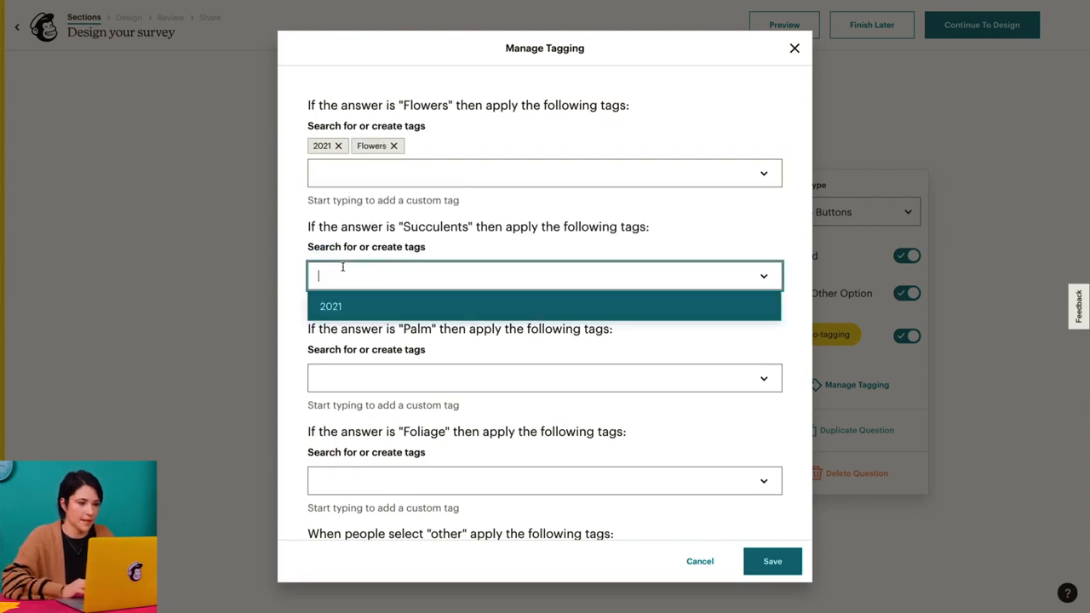
text(Succulents)
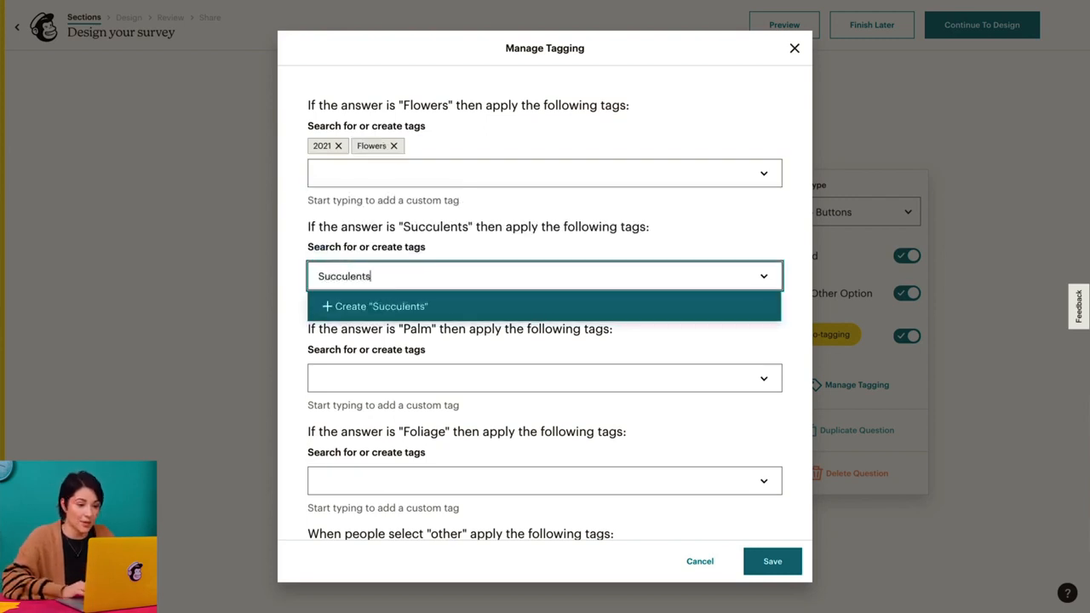
click(329, 306)
click(341, 393)
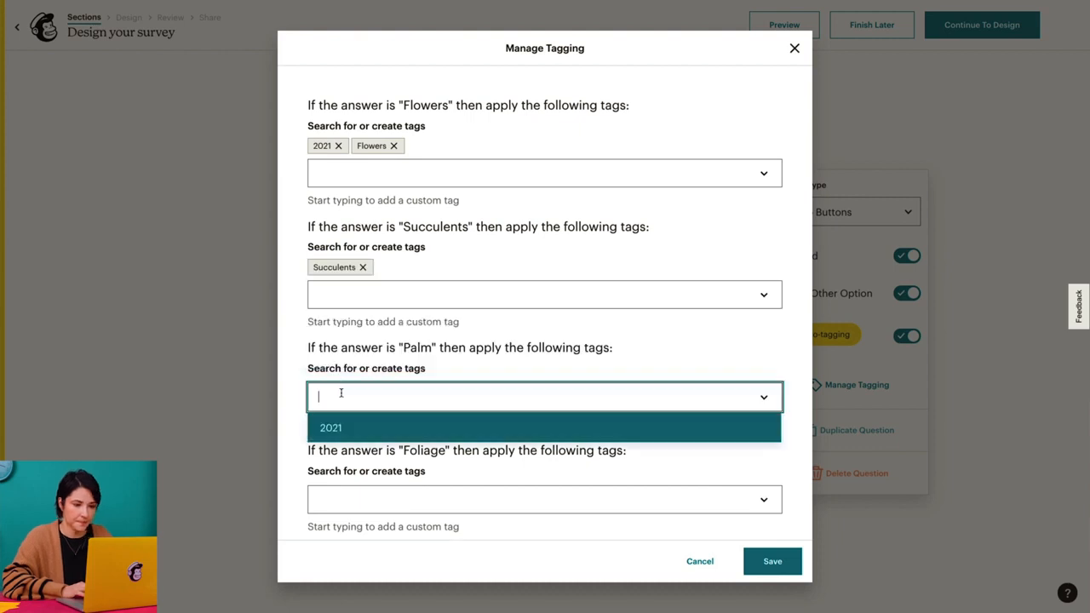
text(Palm)
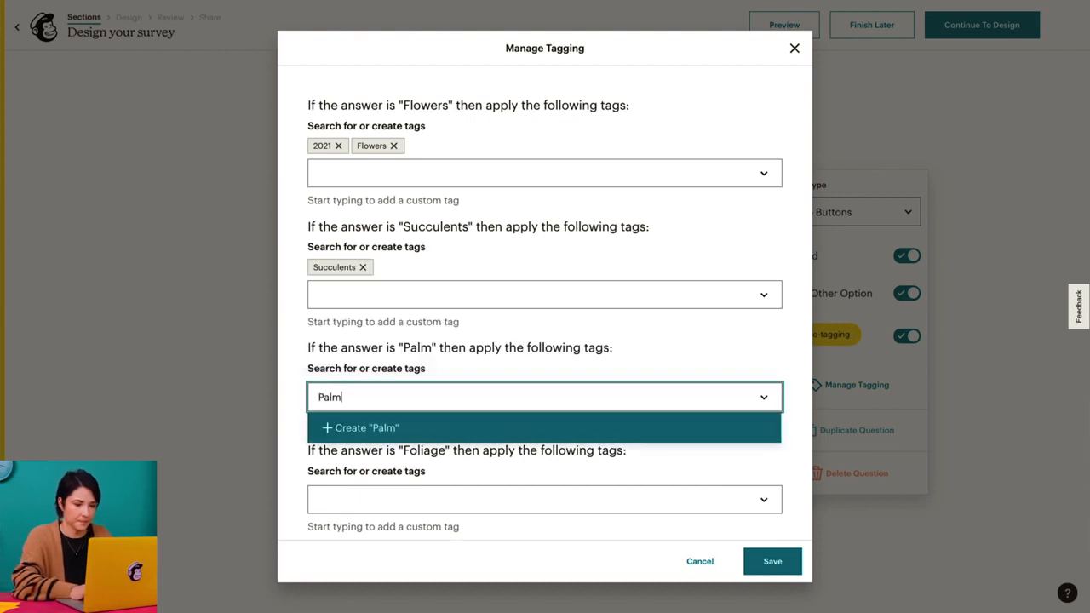
click(334, 425)
click(338, 512)
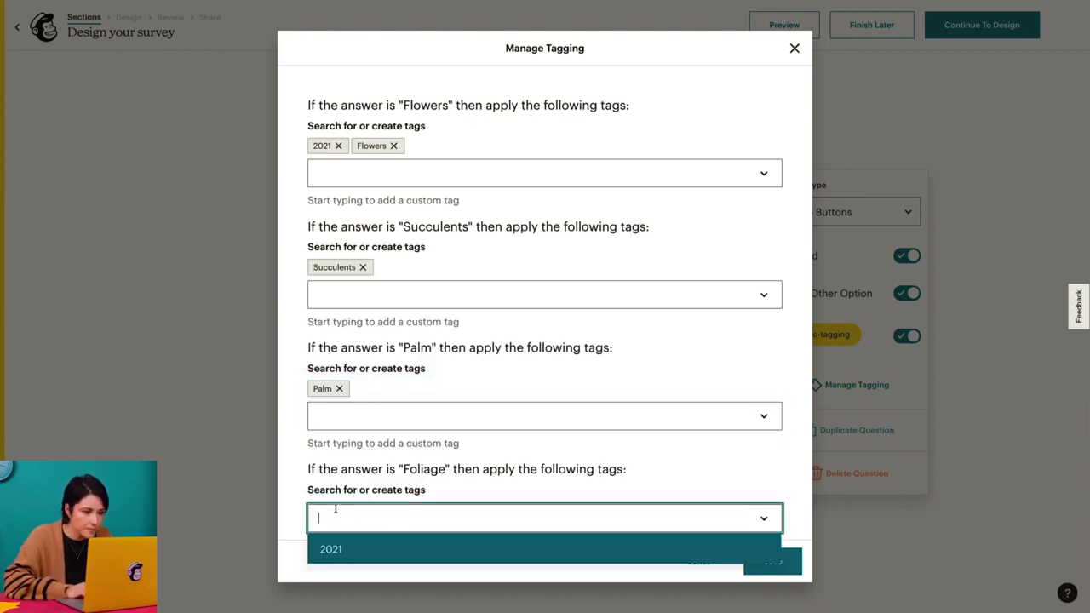
text(Foliage)
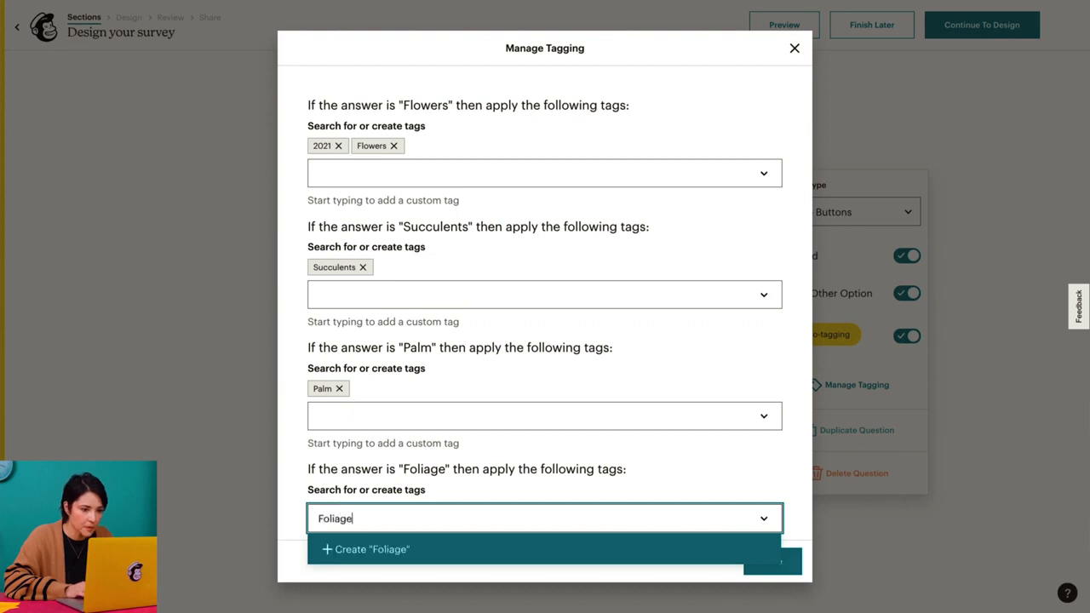
click(328, 549)
click(769, 564)
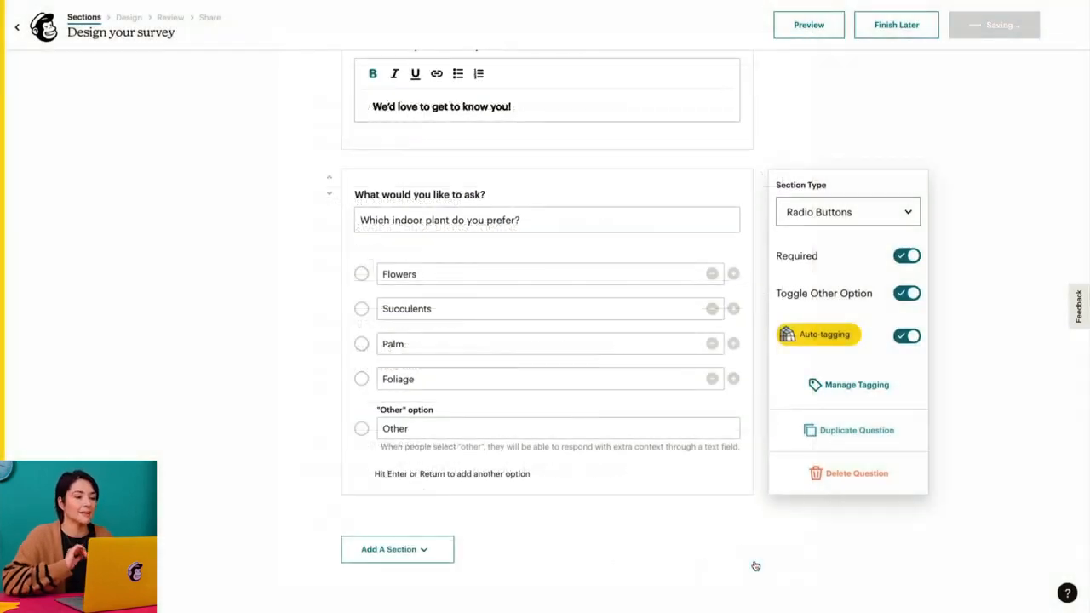
- Duplicate the indoor plant question and delete the duplicate
click(860, 432)
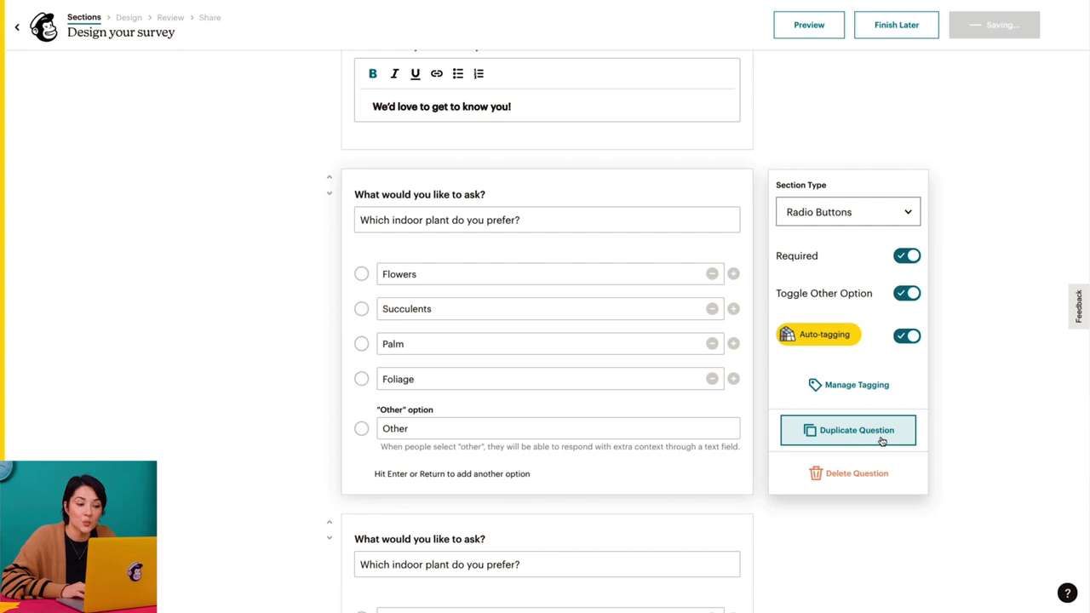
scroll(921, 511, down, 1)
scroll(922, 511, down, 2)
click(730, 324)
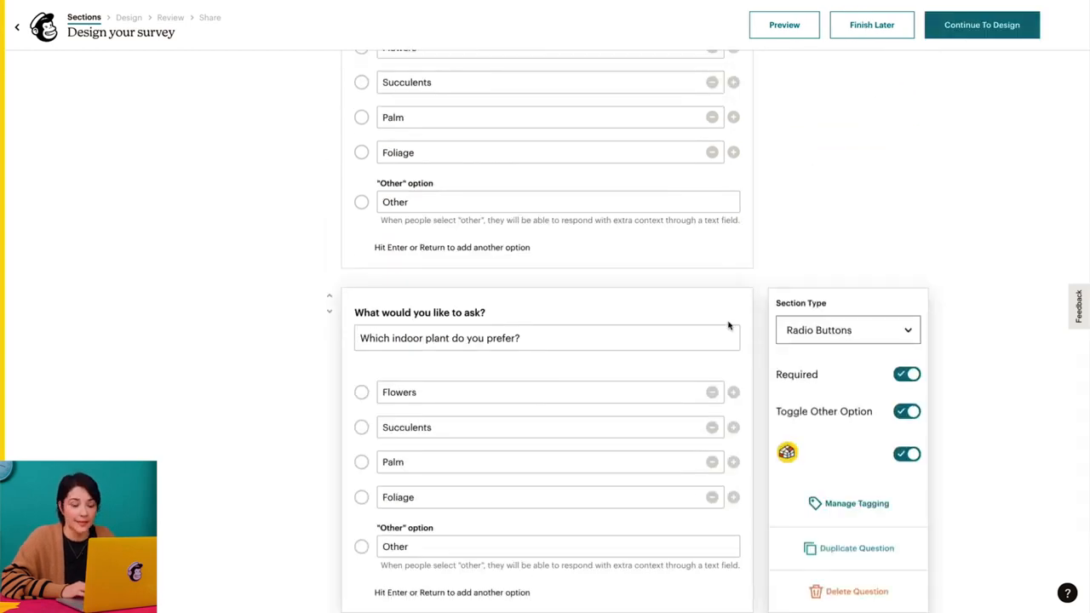
scroll(851, 404, down, 1)
click(843, 515)
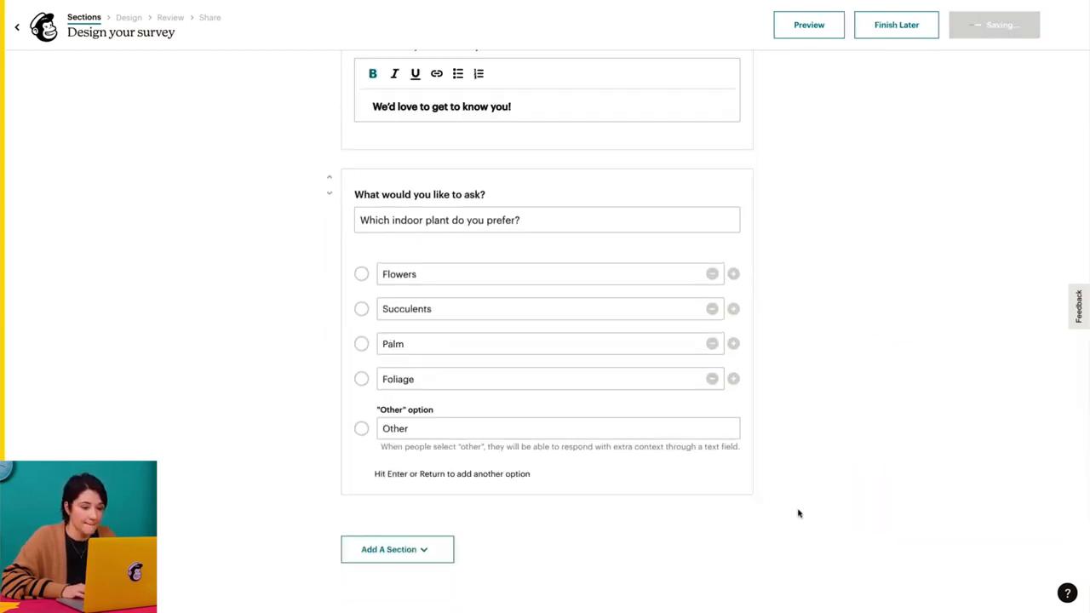
- Add a Checkboxes section below the radio button question asking "Which indoor plant do you prefer?"
click(439, 552)
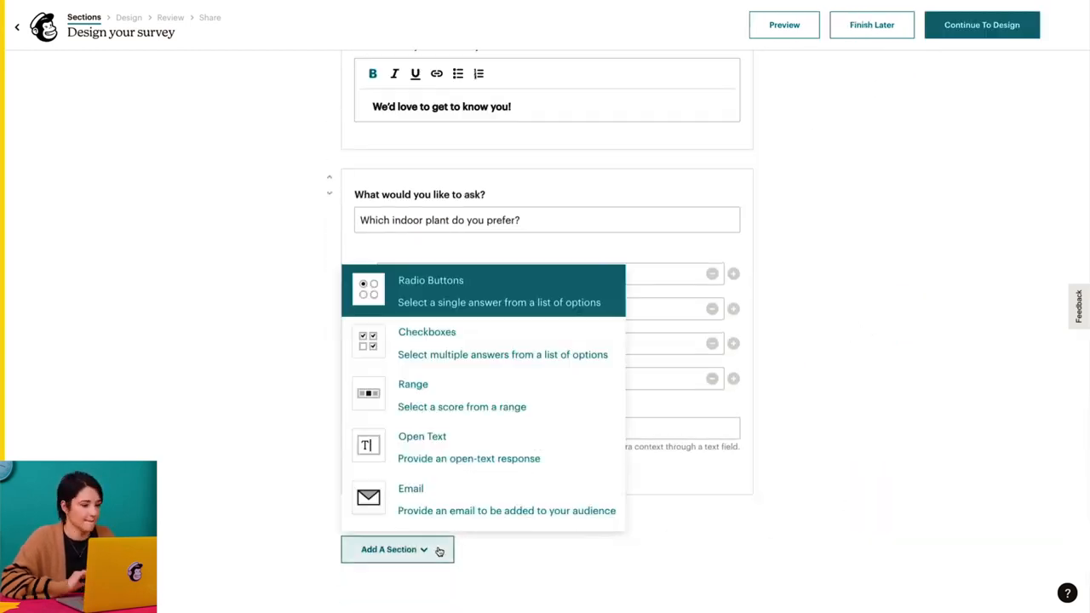
click(564, 352)
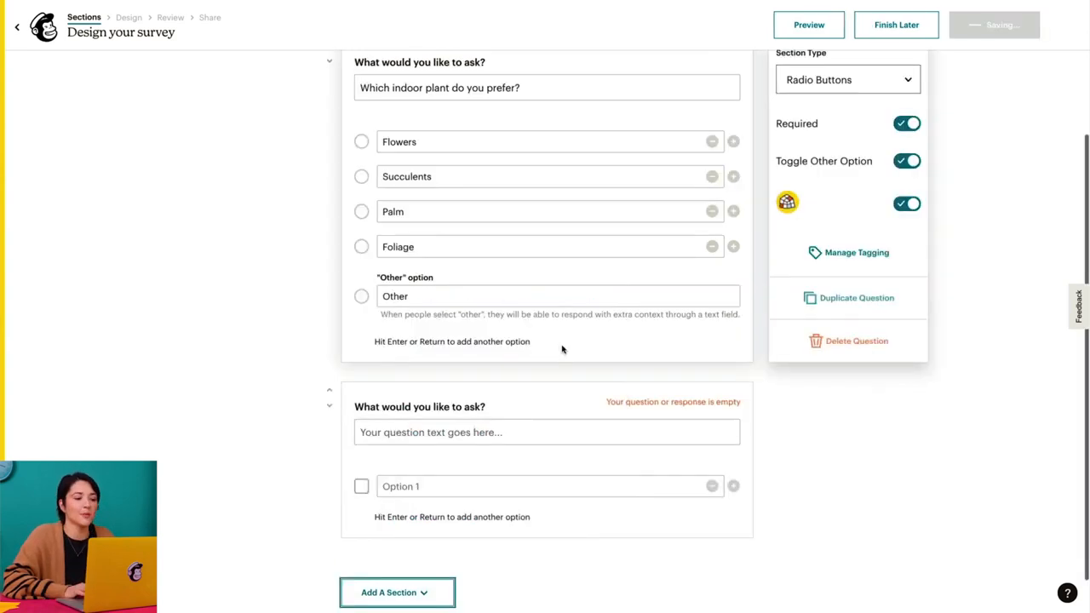
scroll(681, 409, down, 1)
click(598, 379)
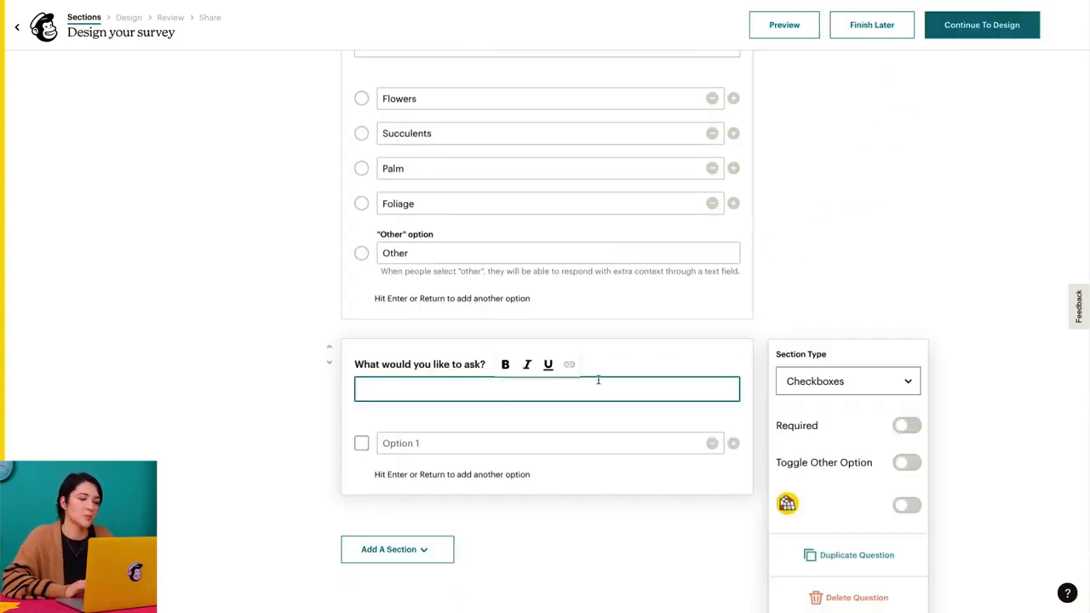
text(Which indoor plant do you prefer?)
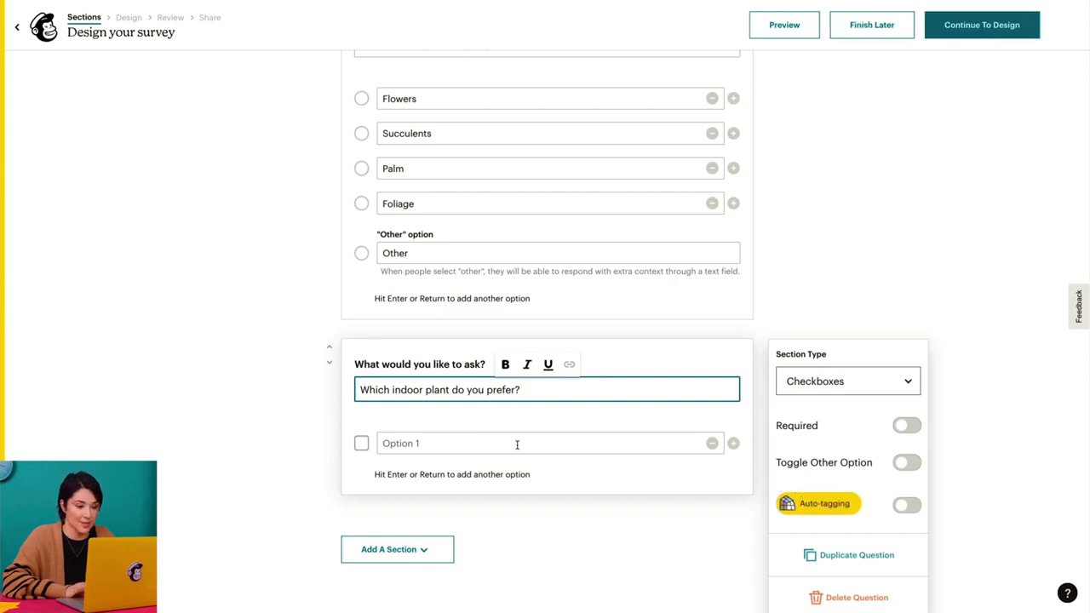
- Give the checkbox question the answer options Flowers and Palm
click(517, 444)
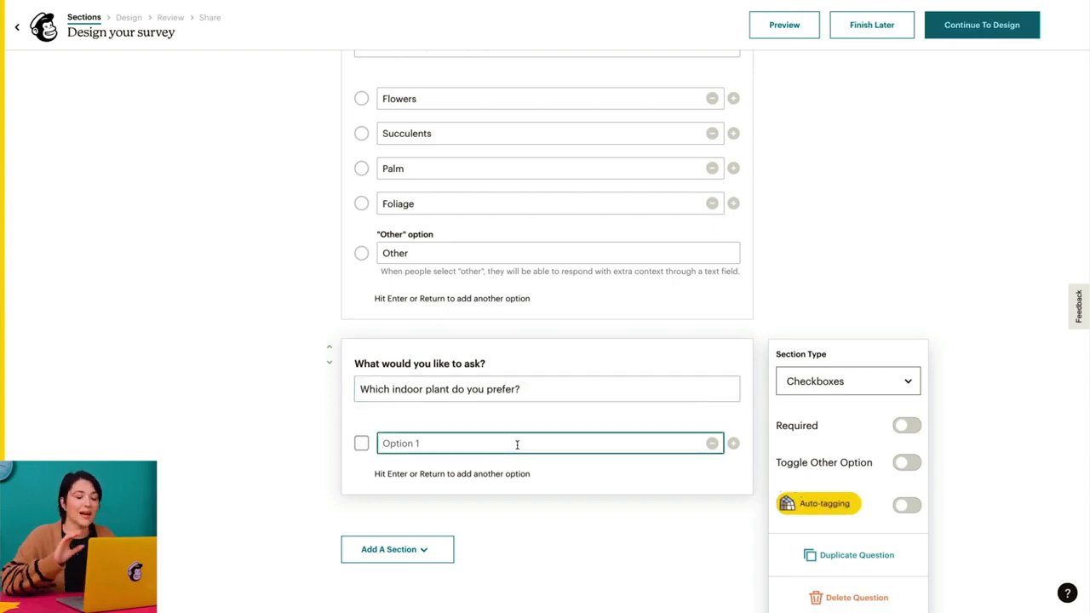
text(Flowers)
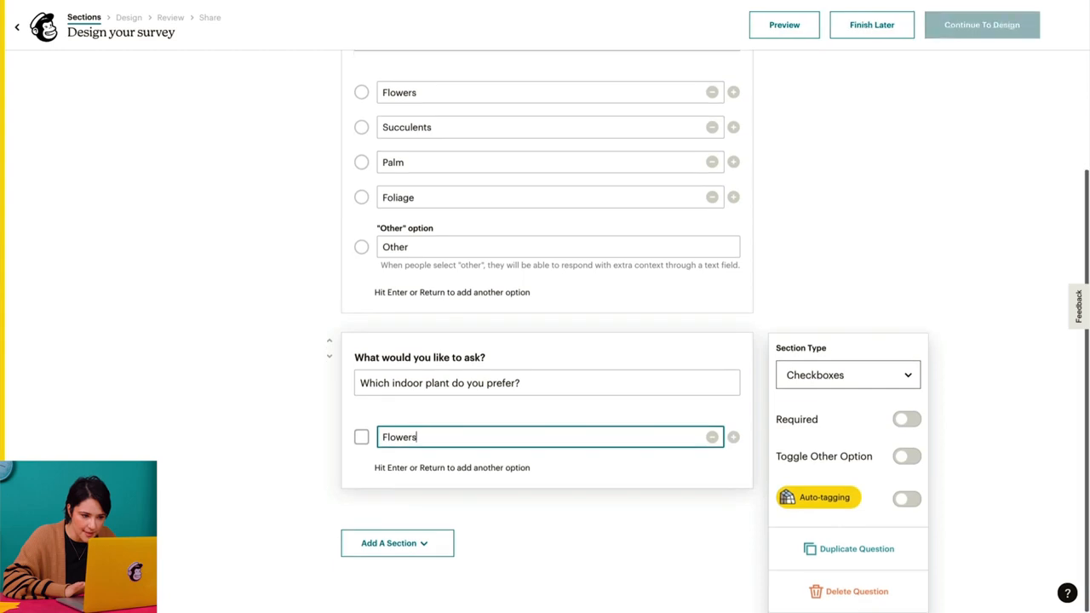
key(Return)
text(Palm)
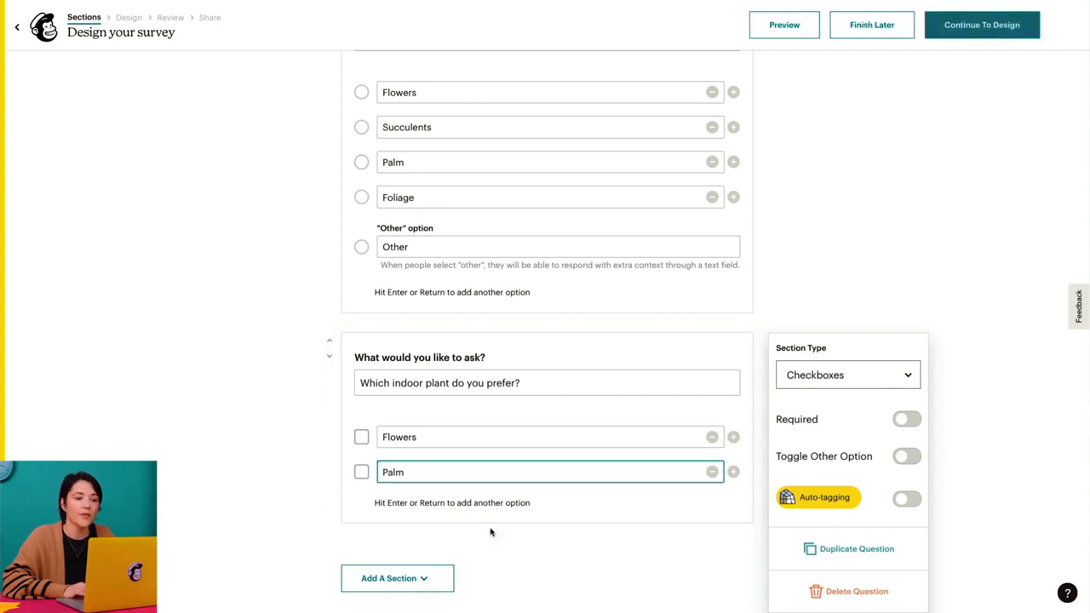
- Add an Open Text section below the checkbox question asking "Which indoor plant do you prefer?"
click(442, 574)
click(506, 460)
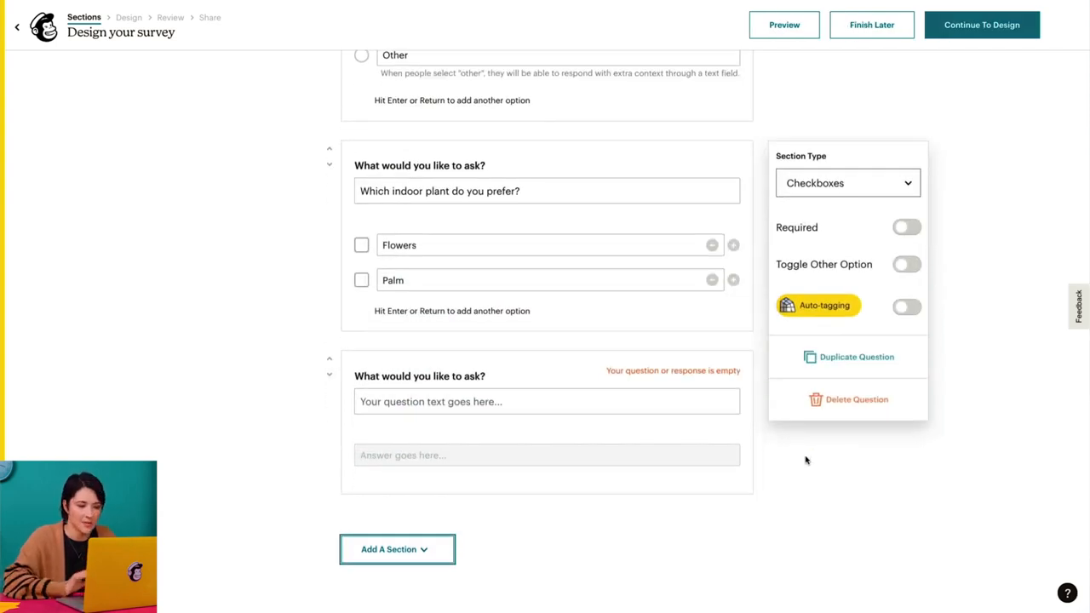
click(672, 403)
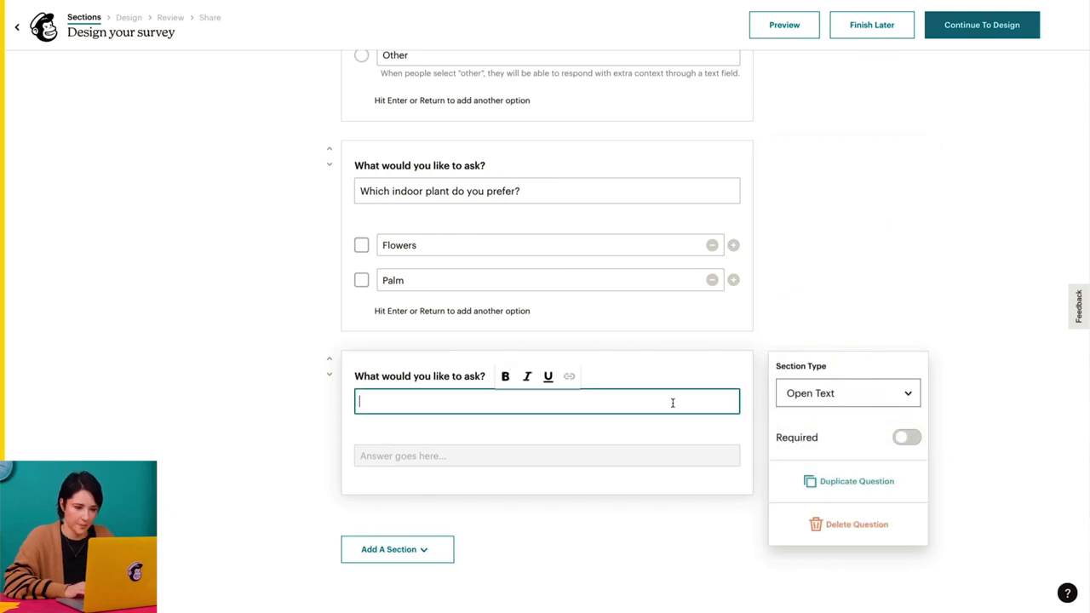
text(Which indoor)
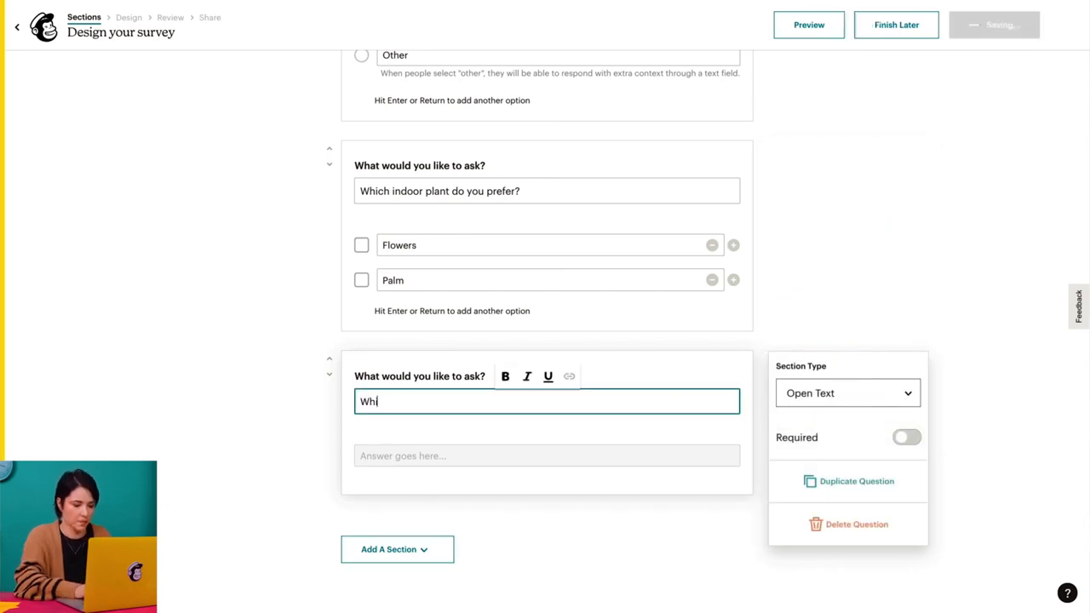
text( plant do y)
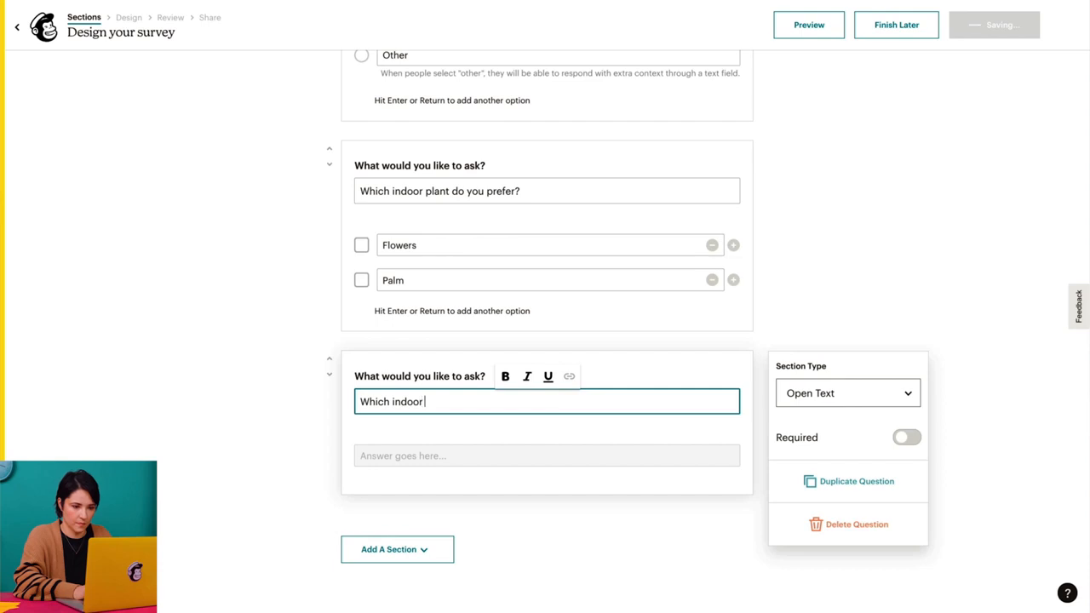
text(ou prefer?)
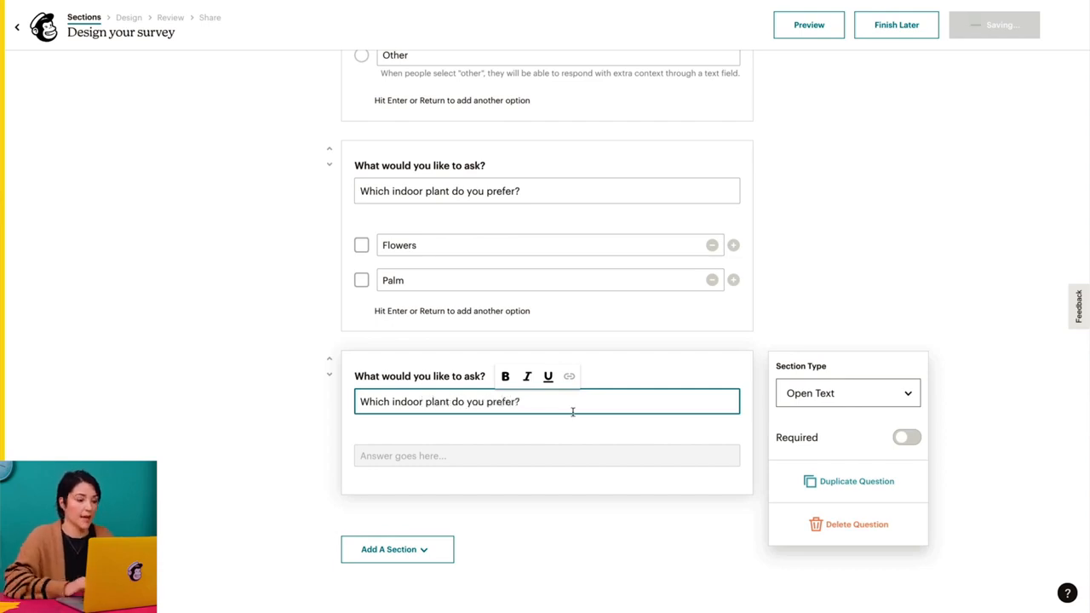
- Add a Range section asking "Which indoor plant do you prefer?" and set its values to the five-heart scale
click(397, 550)
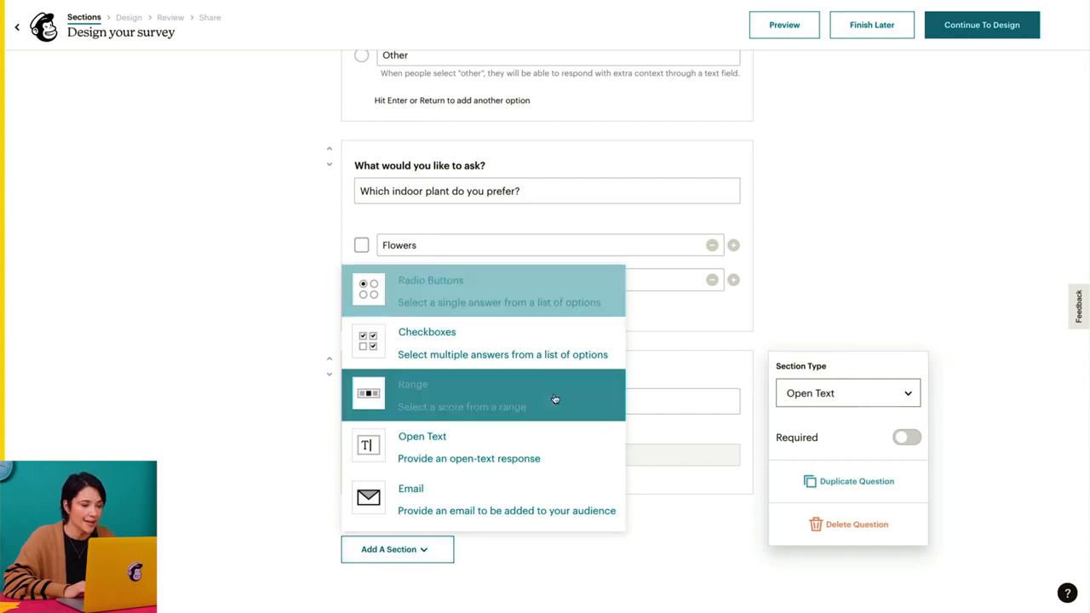
click(555, 399)
click(670, 439)
text(Which indoor plant do you prefer?)
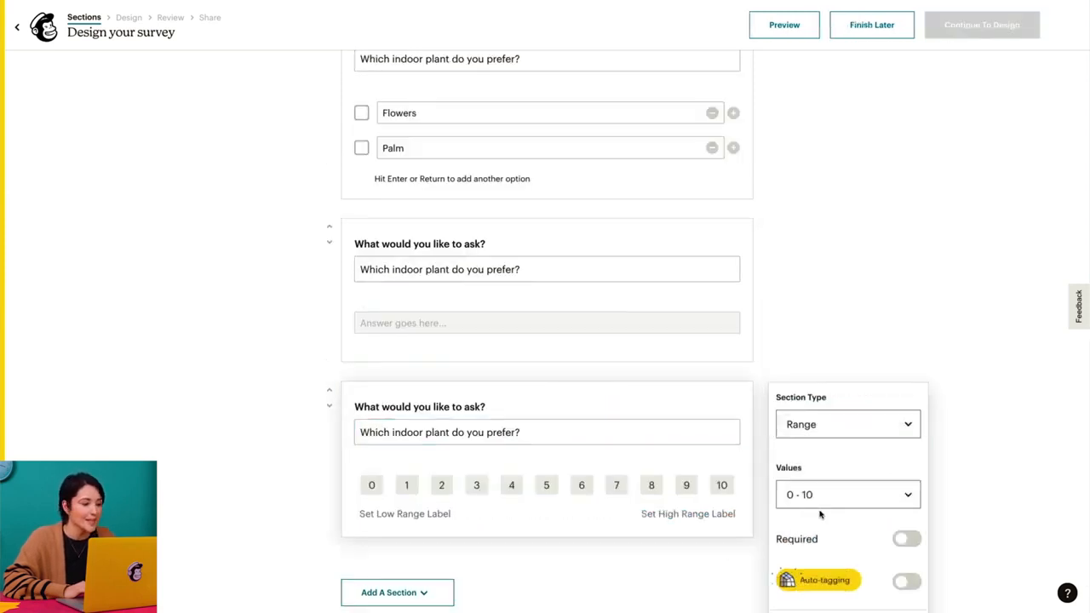
click(843, 496)
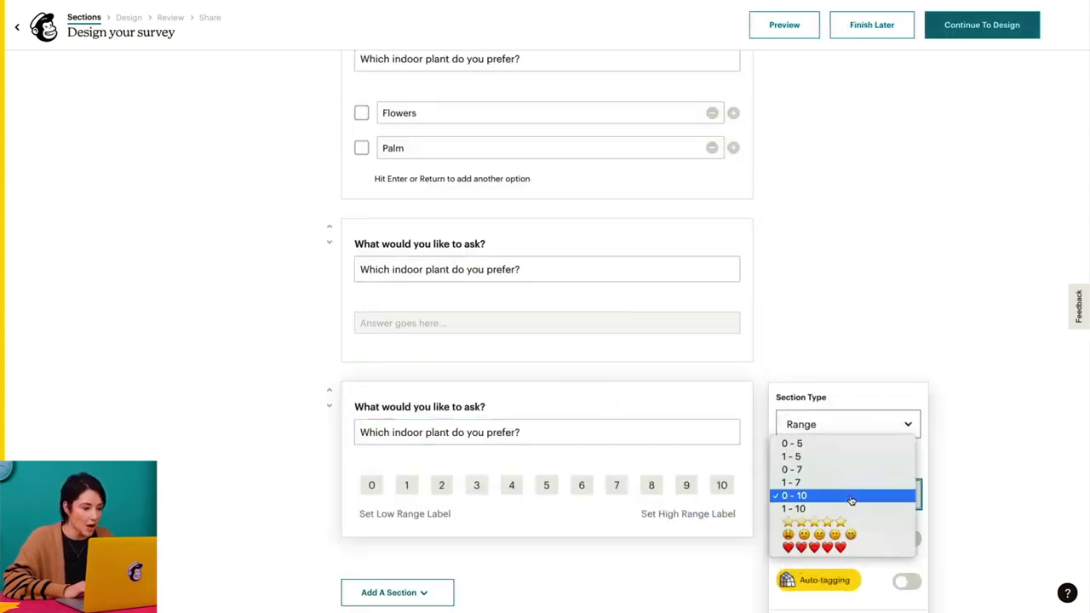
click(901, 548)
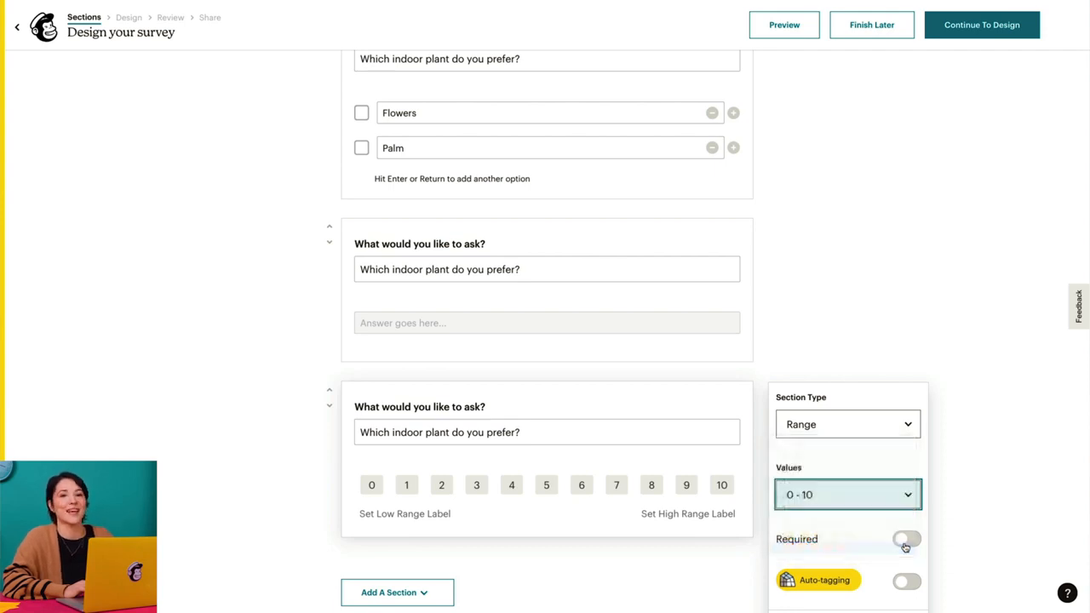
- Add an Email section below the range question asking "Would you like to hear more from us?"
scroll(965, 512, down, 1)
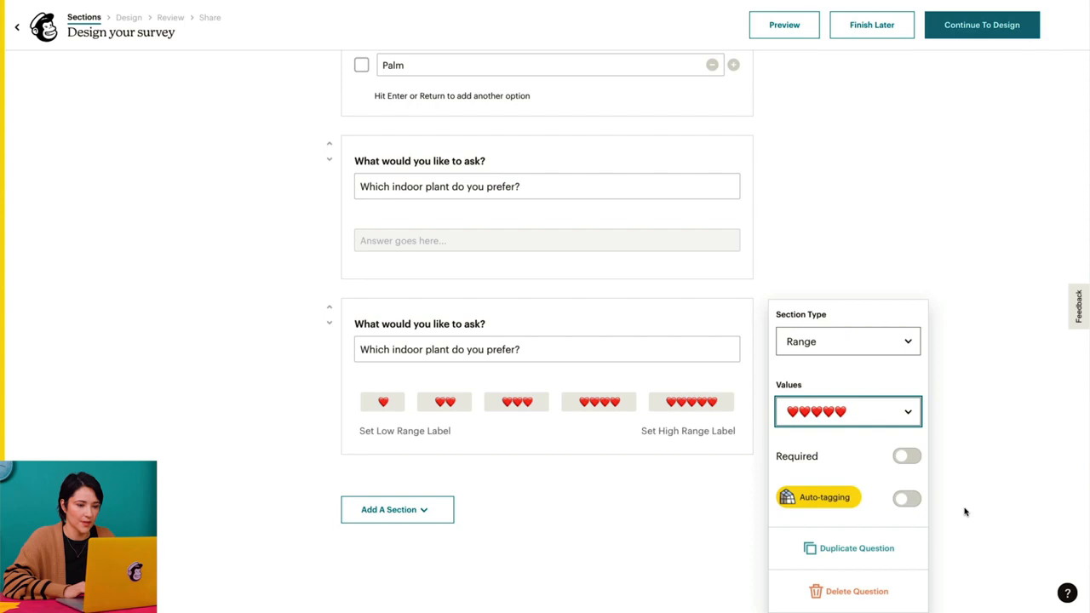
click(413, 511)
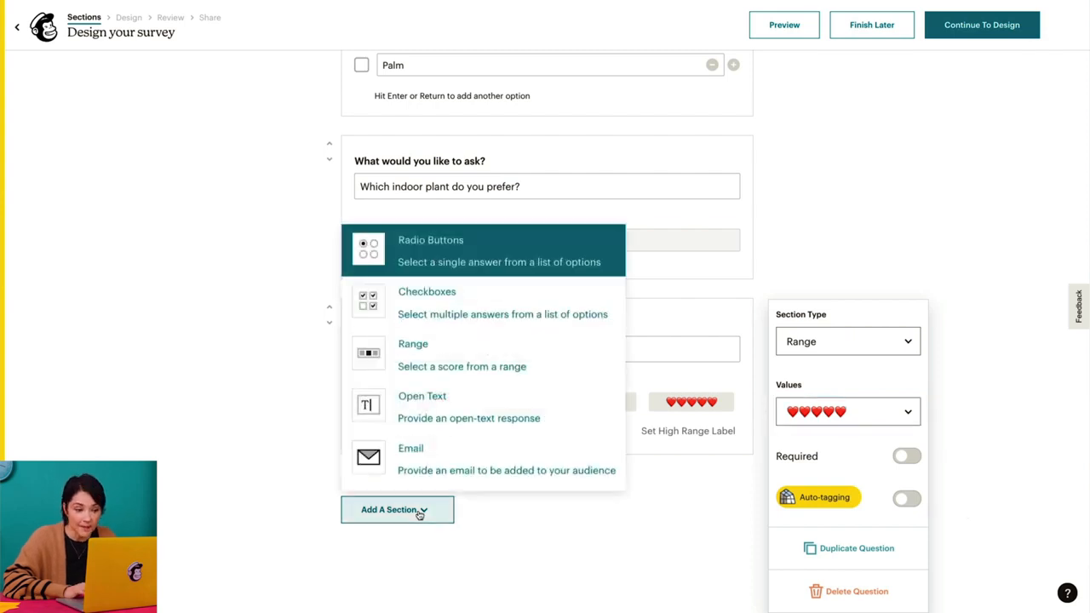
click(467, 470)
scroll(975, 496, down, 1)
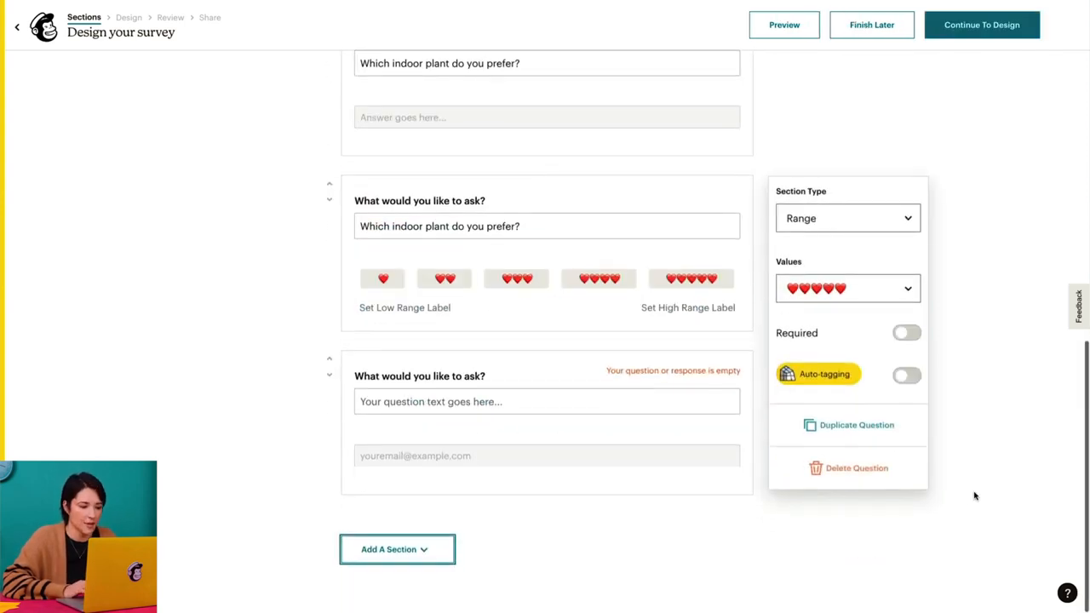
click(541, 403)
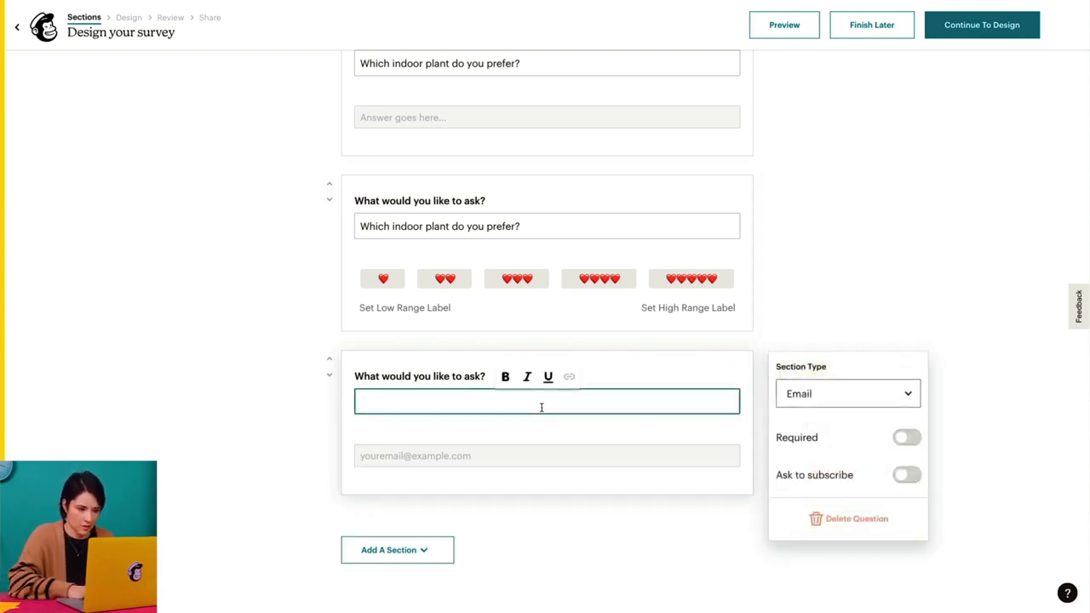
text(Would you like to hear more from us?)
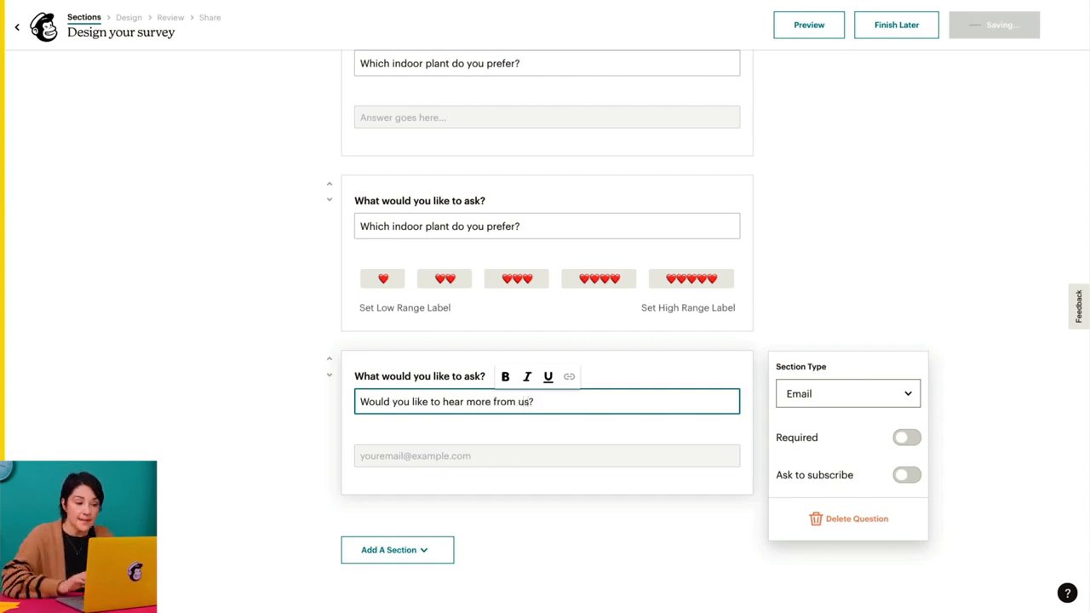
click(609, 524)
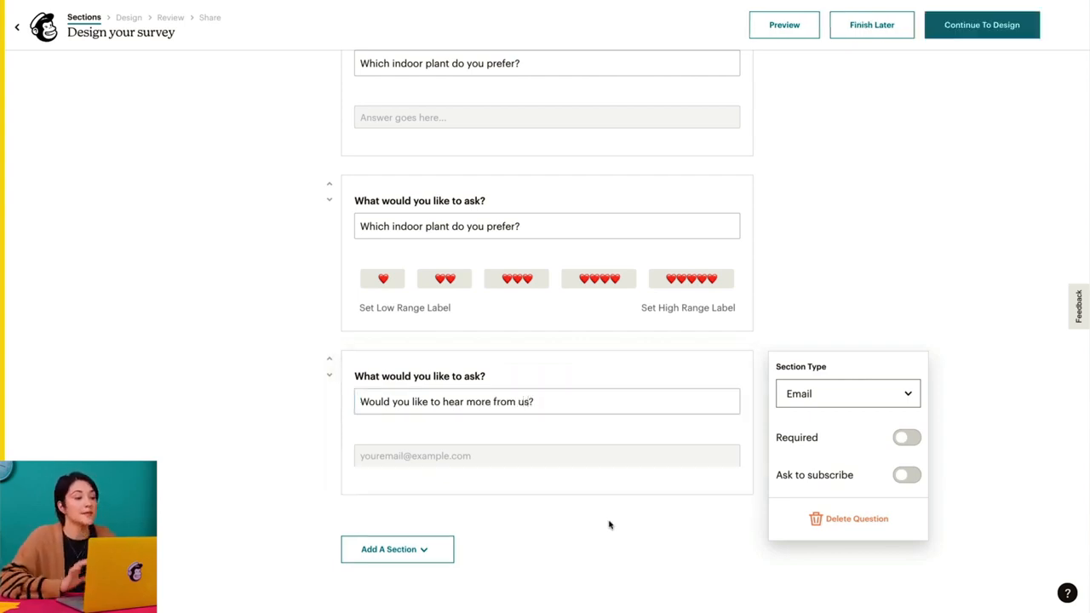
- Make the email question required and enable its "Ask to subscribe" option
click(907, 438)
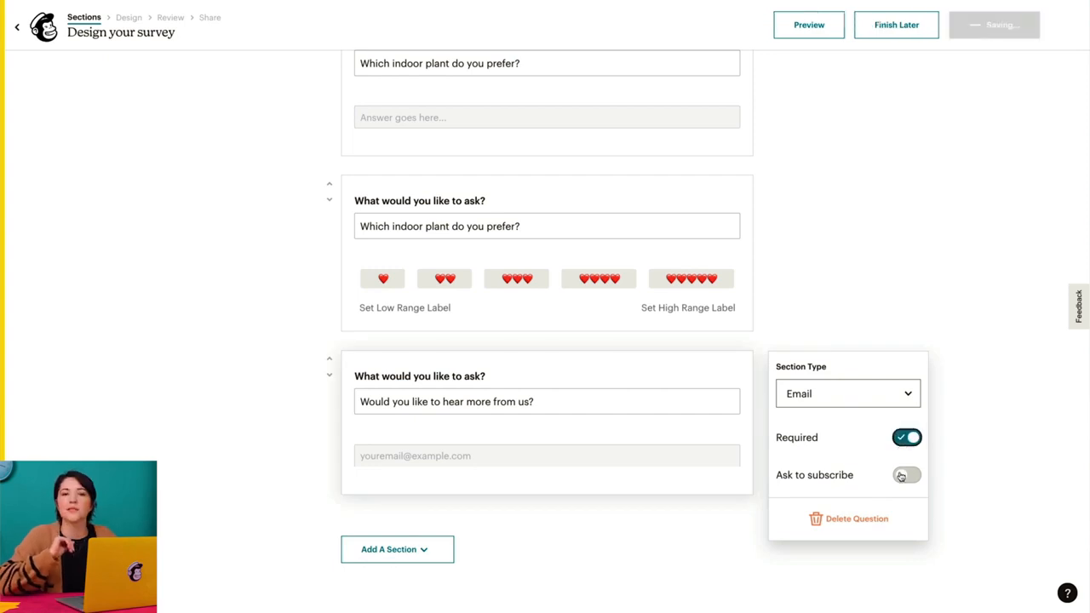
click(902, 477)
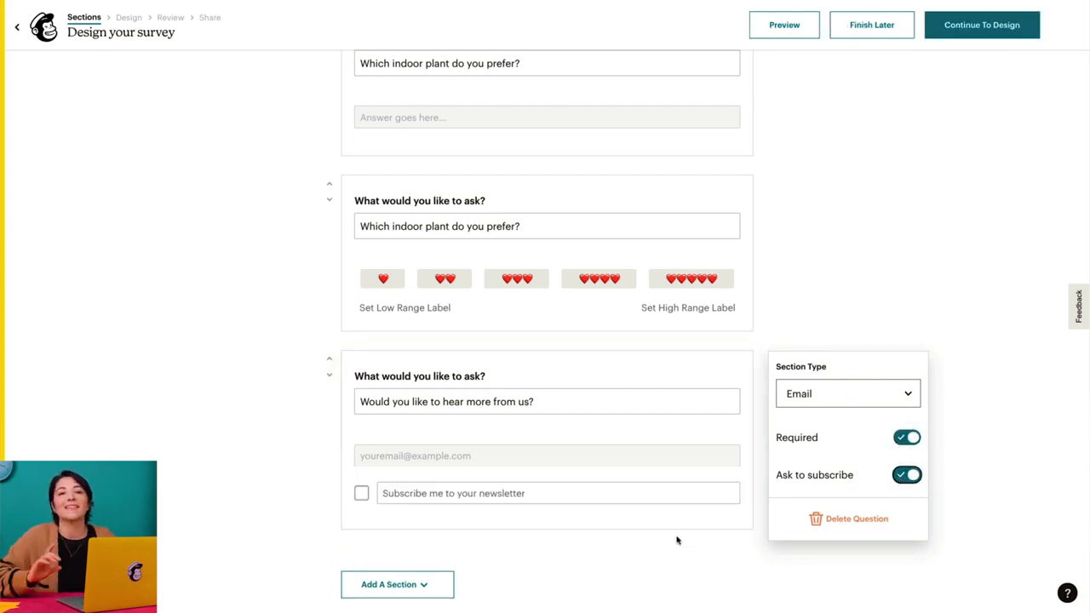
- Add a Content Block section below the email question with the text "Thank you for participating!"
click(421, 585)
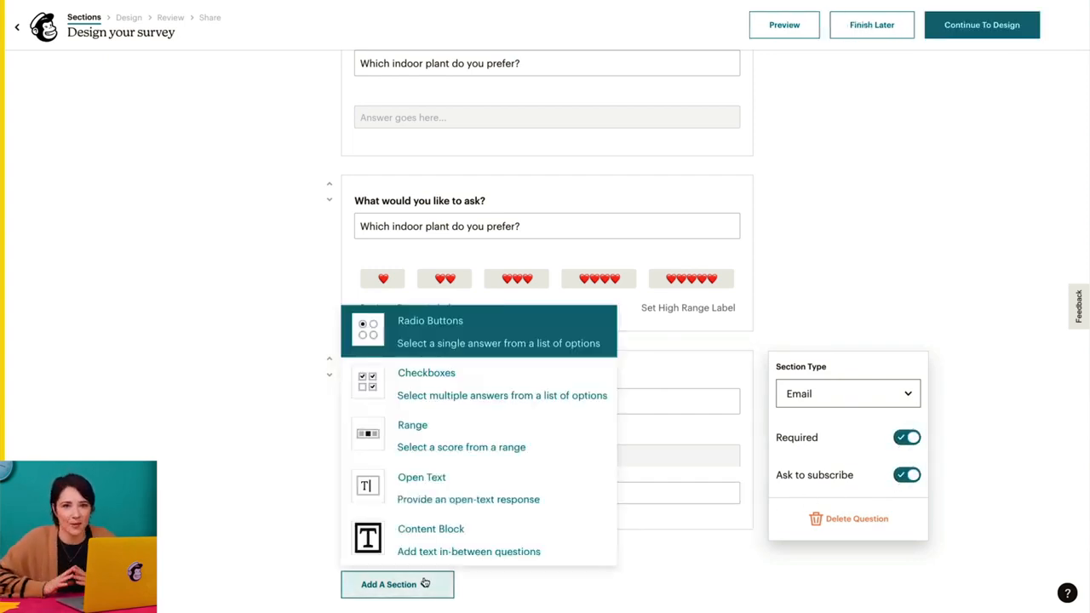
click(481, 553)
click(550, 491)
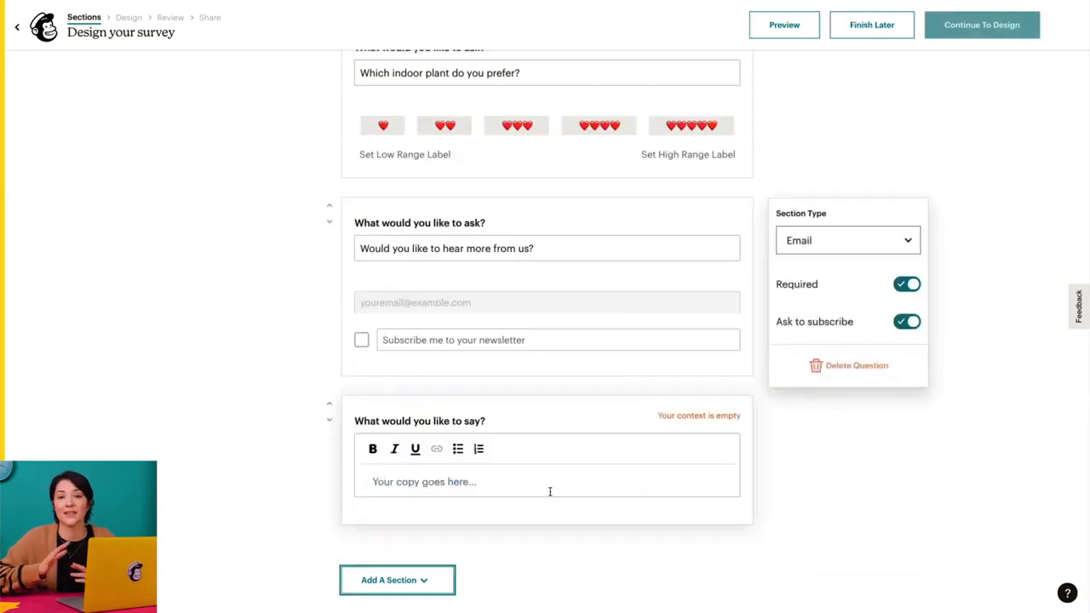
text(Thank you for participating!)
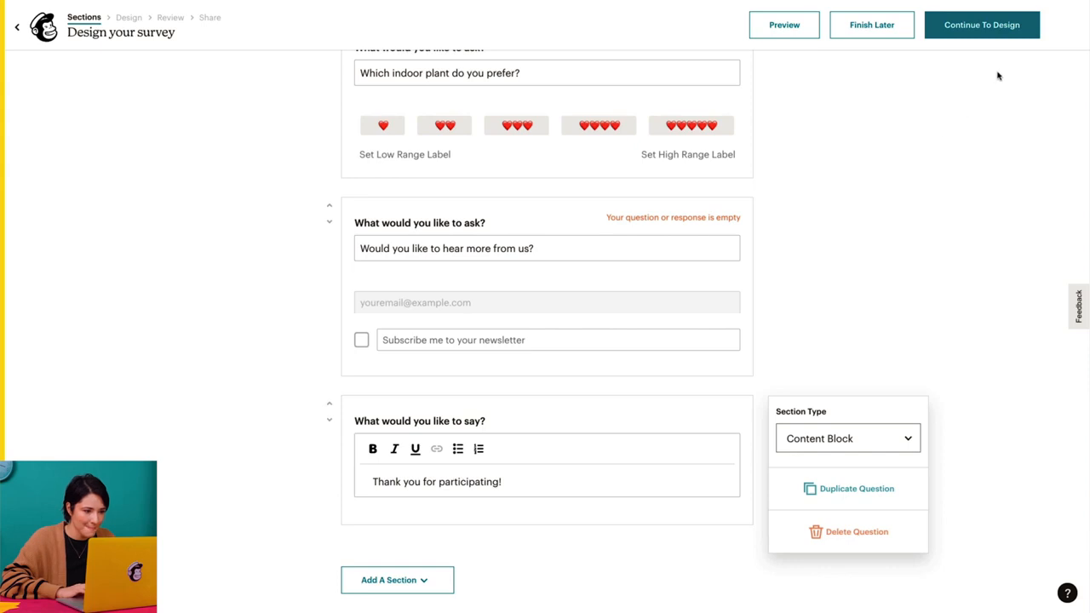
- Continue to the survey's design stage and insert the green The Potted Planter logo from the image library as its branding
click(1029, 37)
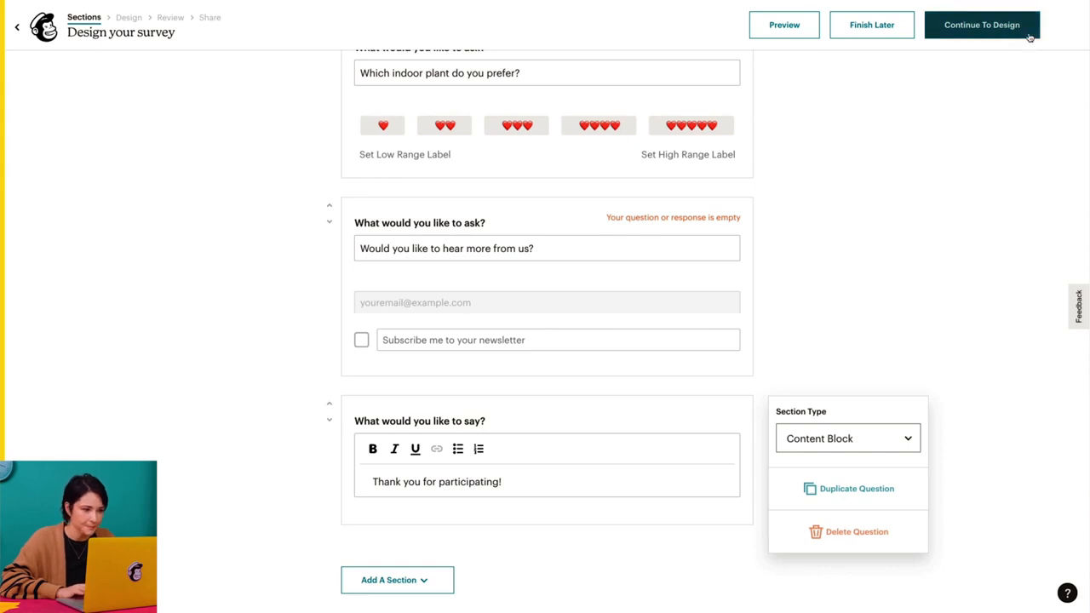
click(1030, 38)
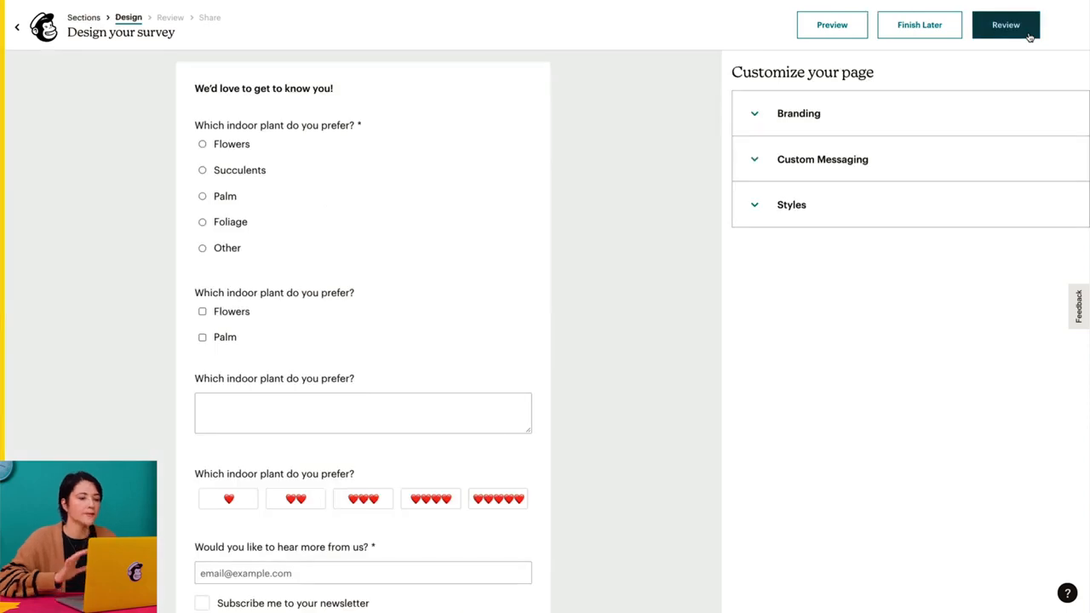
scroll(653, 236, down, 4)
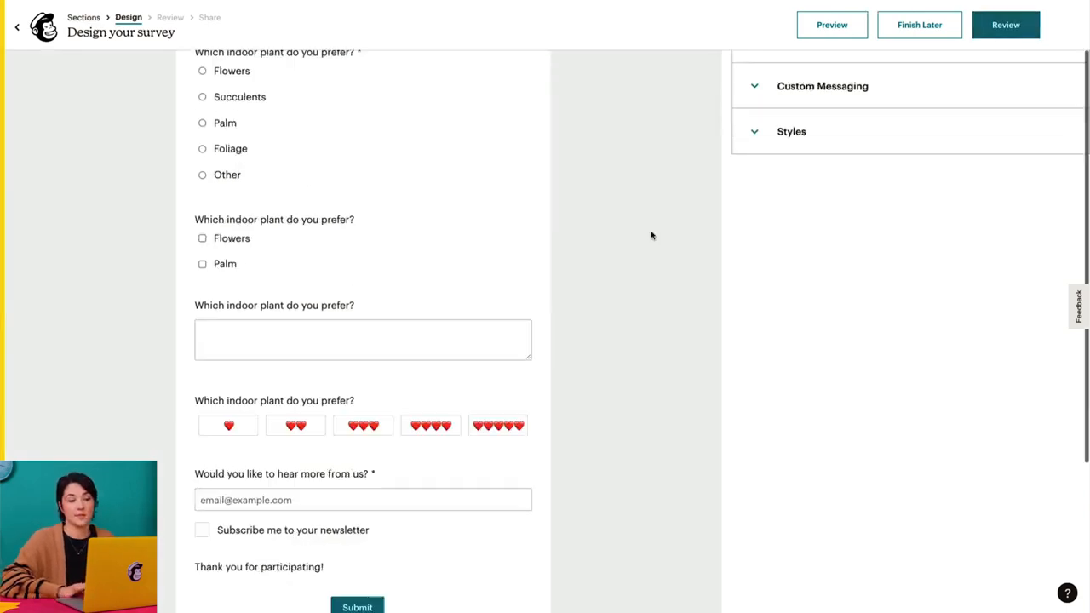
scroll(653, 236, up, 4)
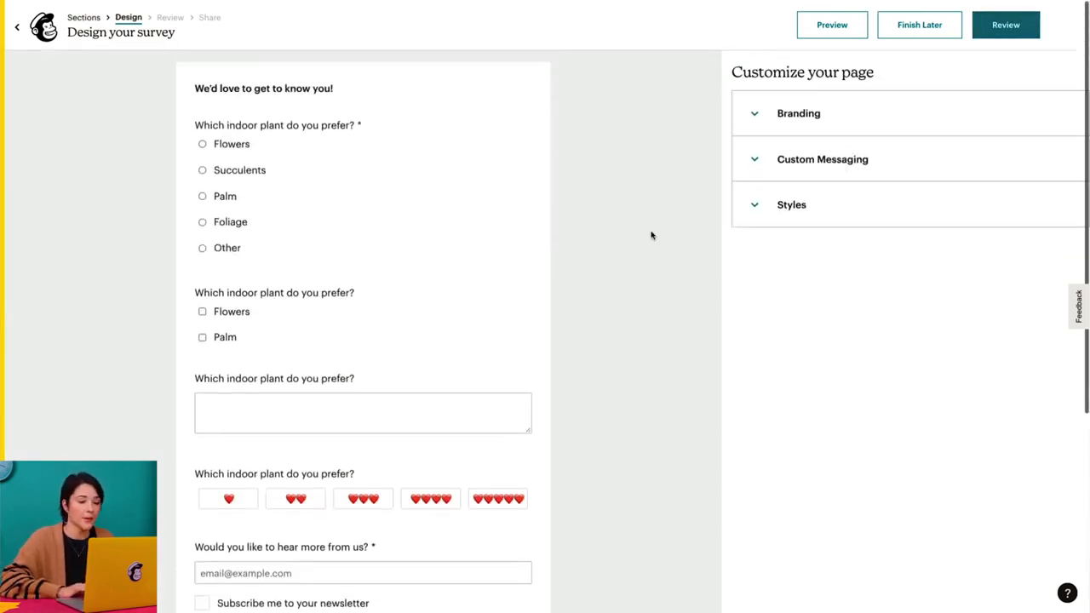
click(832, 130)
click(809, 169)
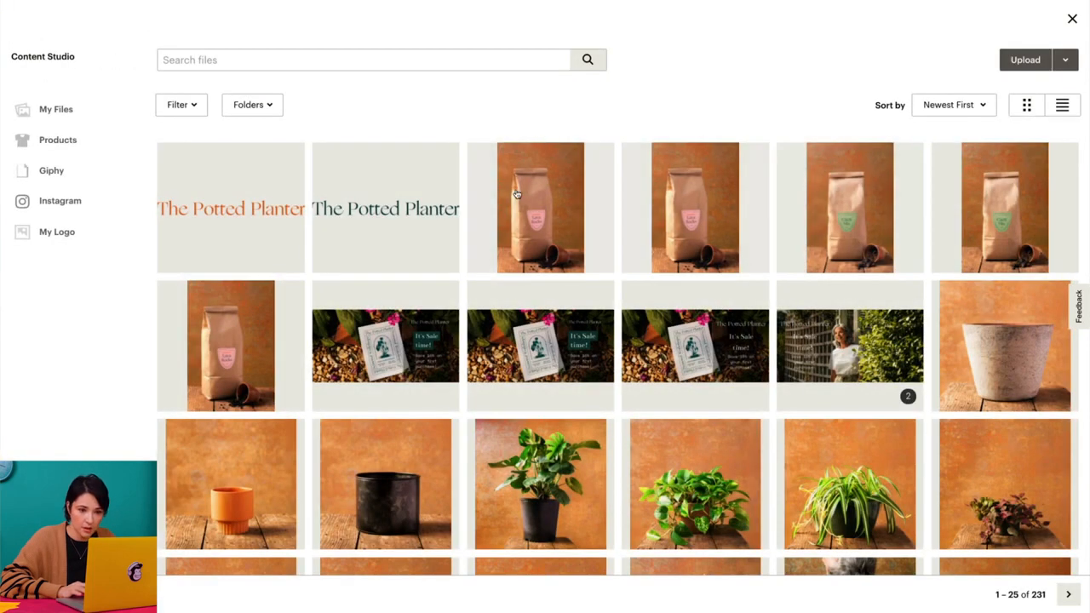
click(430, 208)
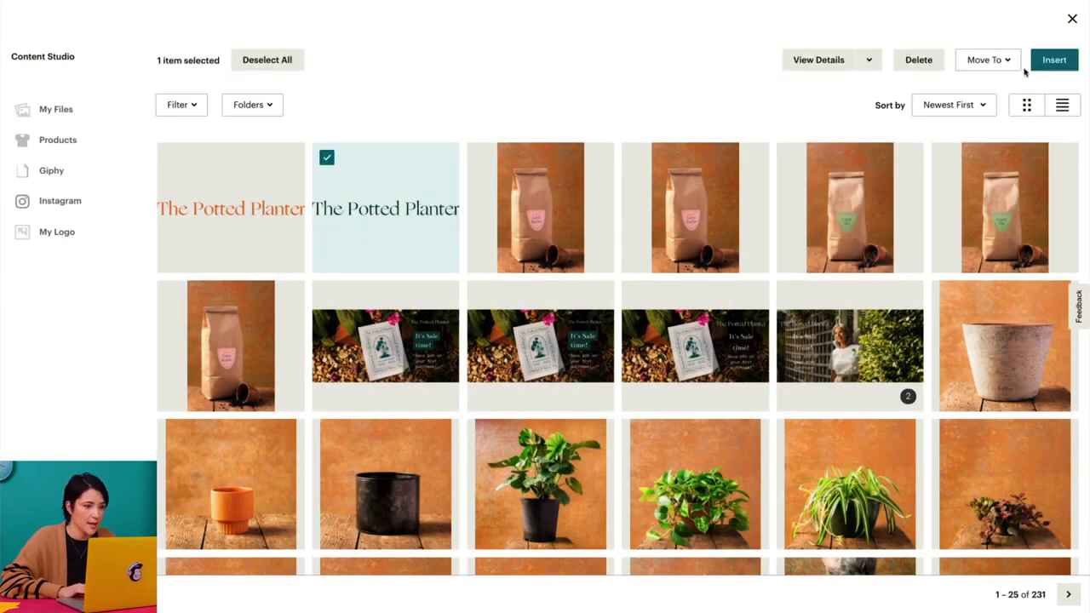
click(1064, 60)
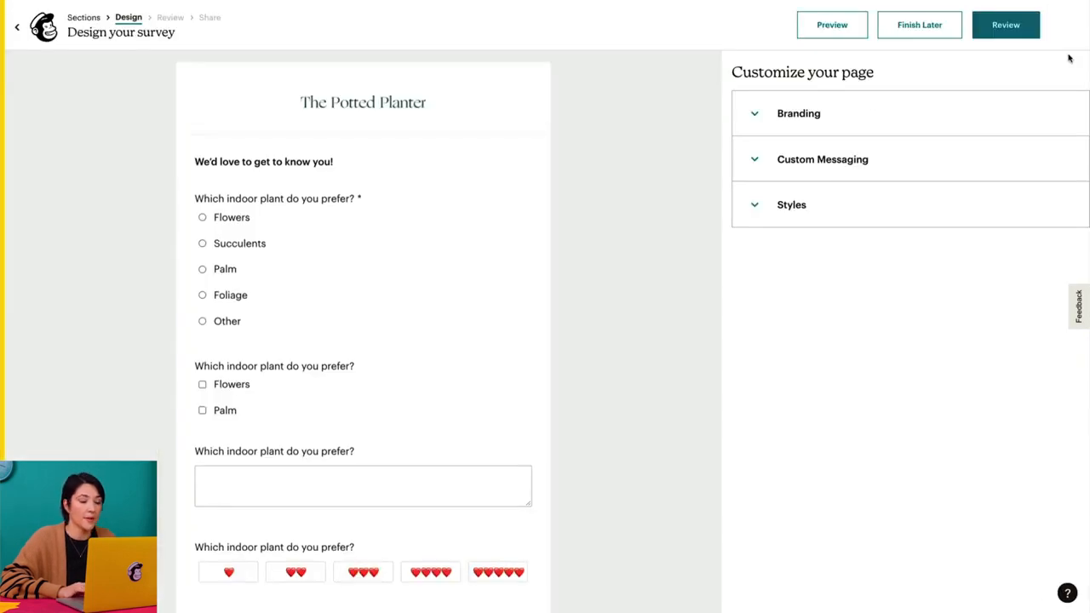
- Turn off the Mailchimp badge in the survey's branding settings
click(1010, 109)
click(1054, 225)
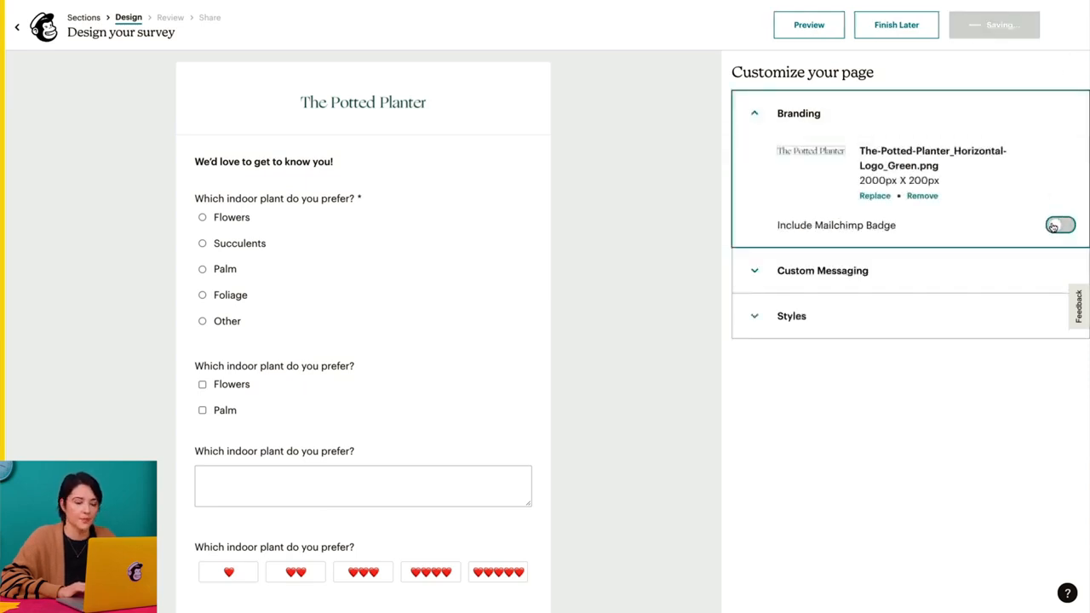
click(759, 114)
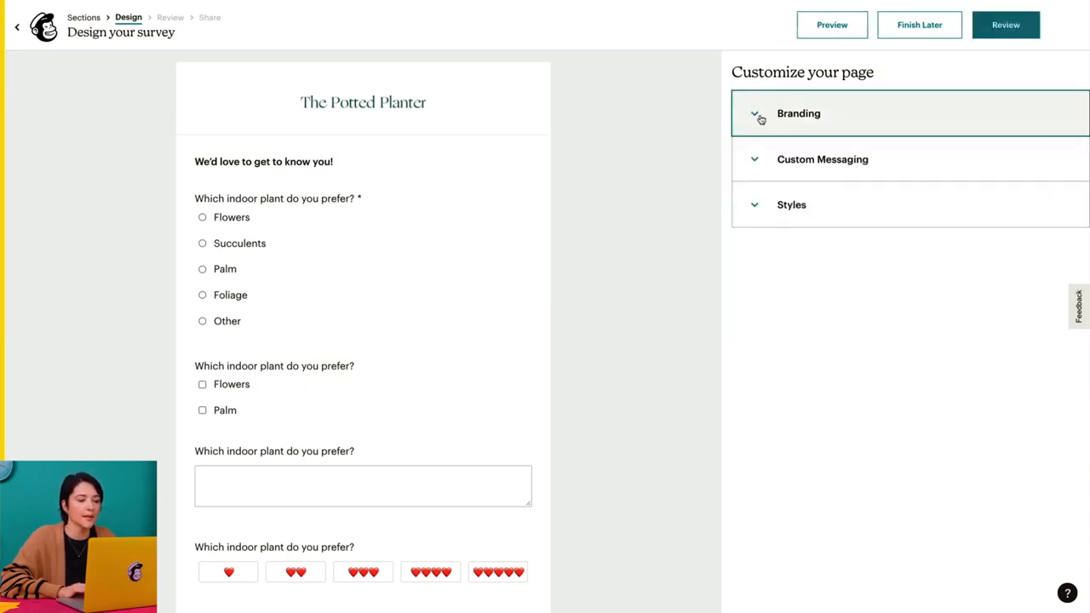
- Set the survey description to "Thank you for participating in this survey!" and the submit button label to "Submit!"
click(759, 172)
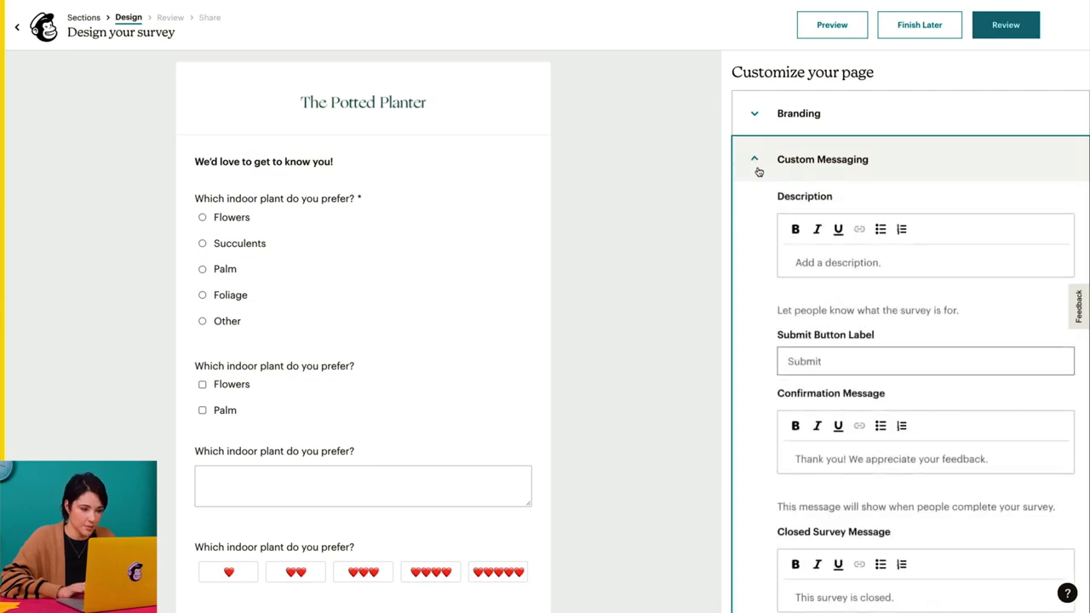
click(843, 265)
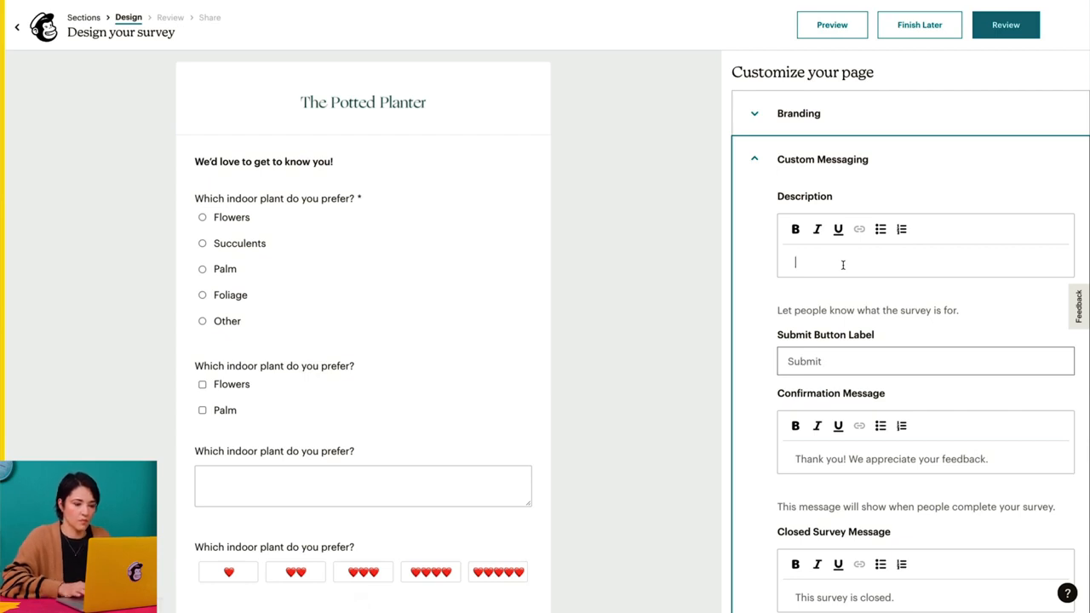
text(Thank you for parti)
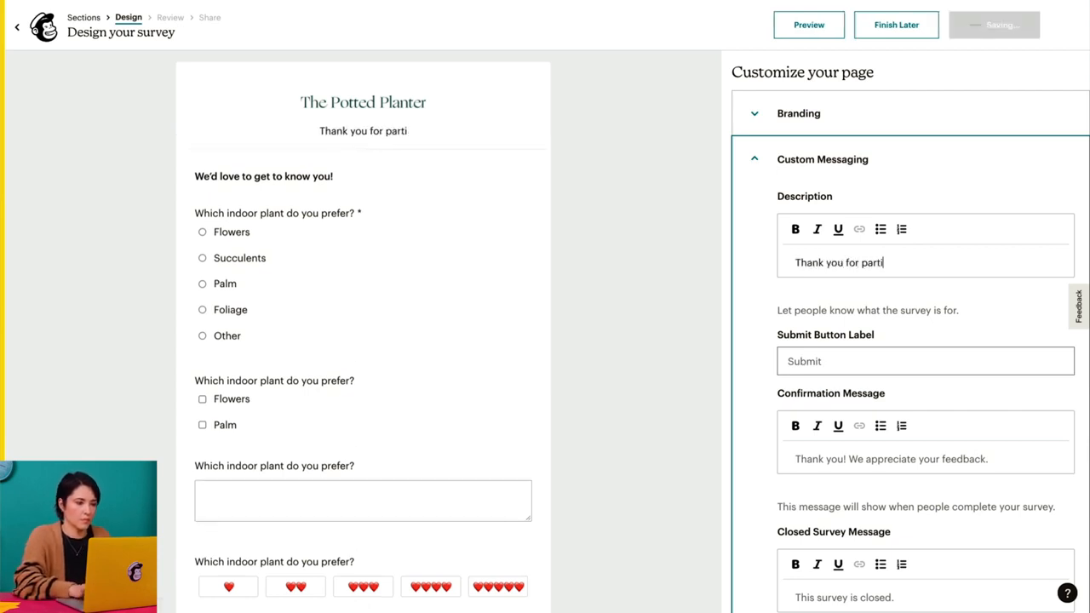
text(cipating in this survey!)
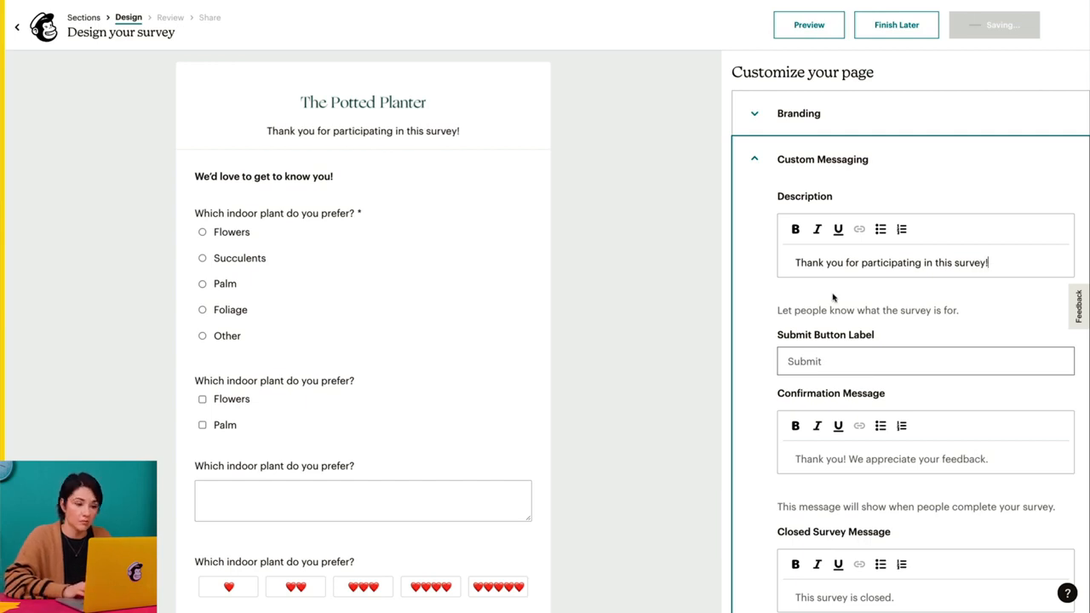
click(793, 361)
text(Submit!)
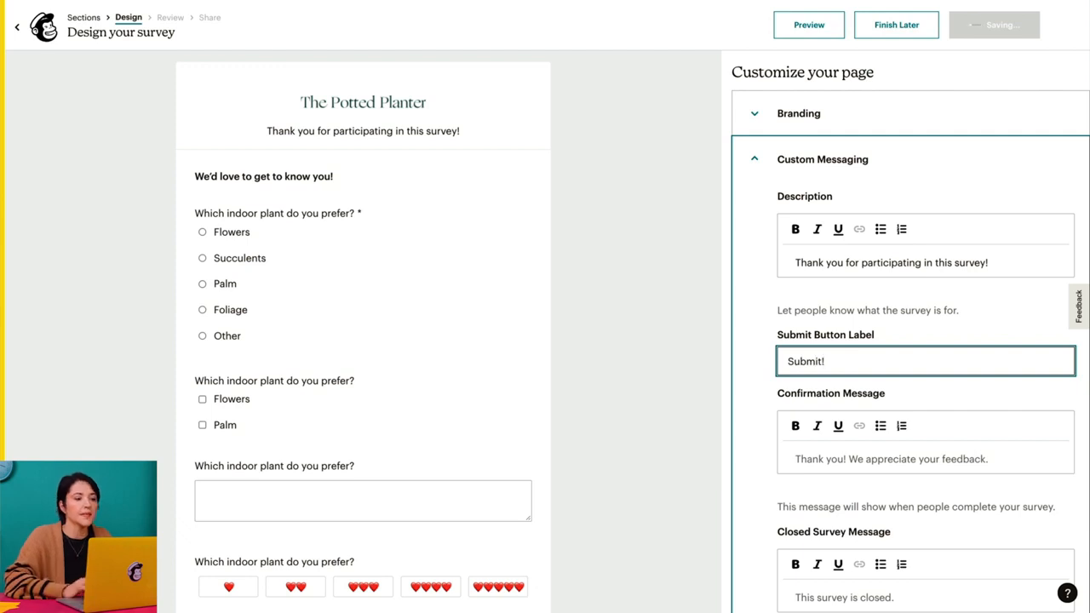
- Set the confirmation message to "Thanks! We appreciate your feedback." and the closed survey message to "This survey is closed!"
scroll(926, 341, down, 3)
click(805, 262)
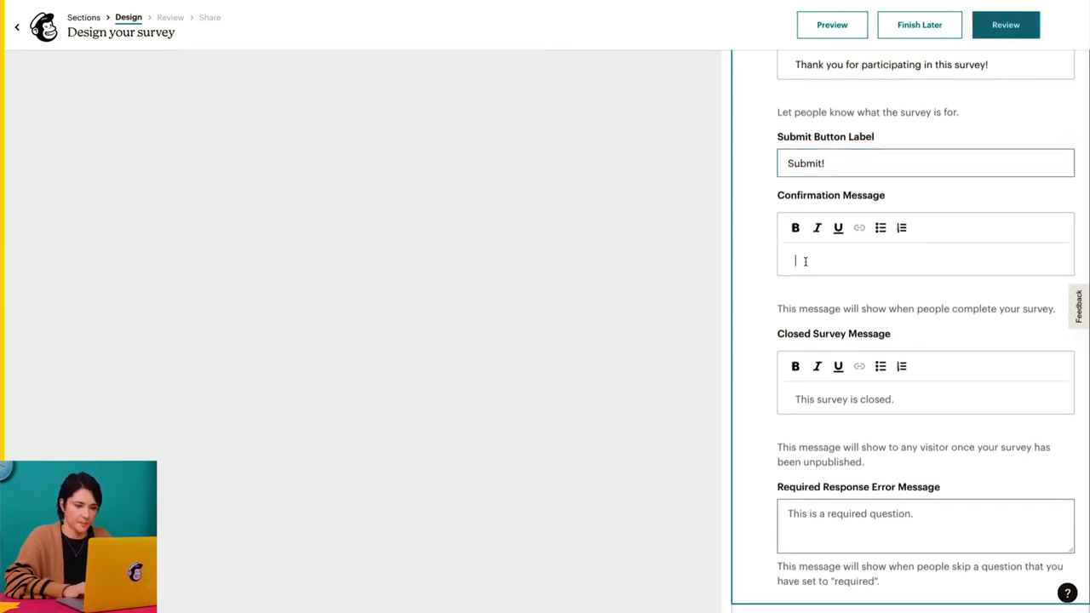
text(Thanks! )
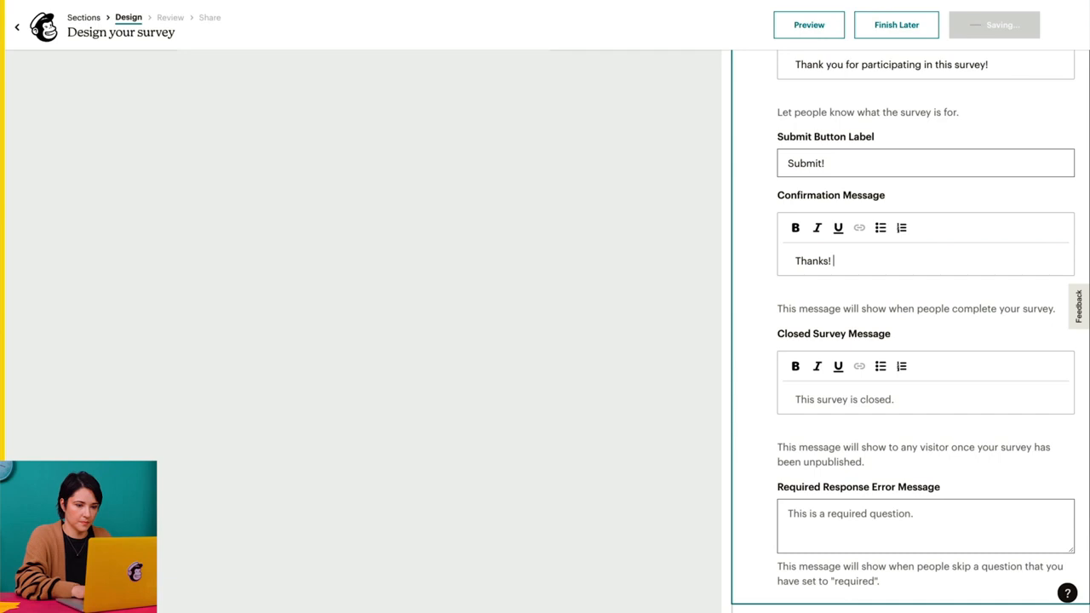
text(We appreciate your feedback.)
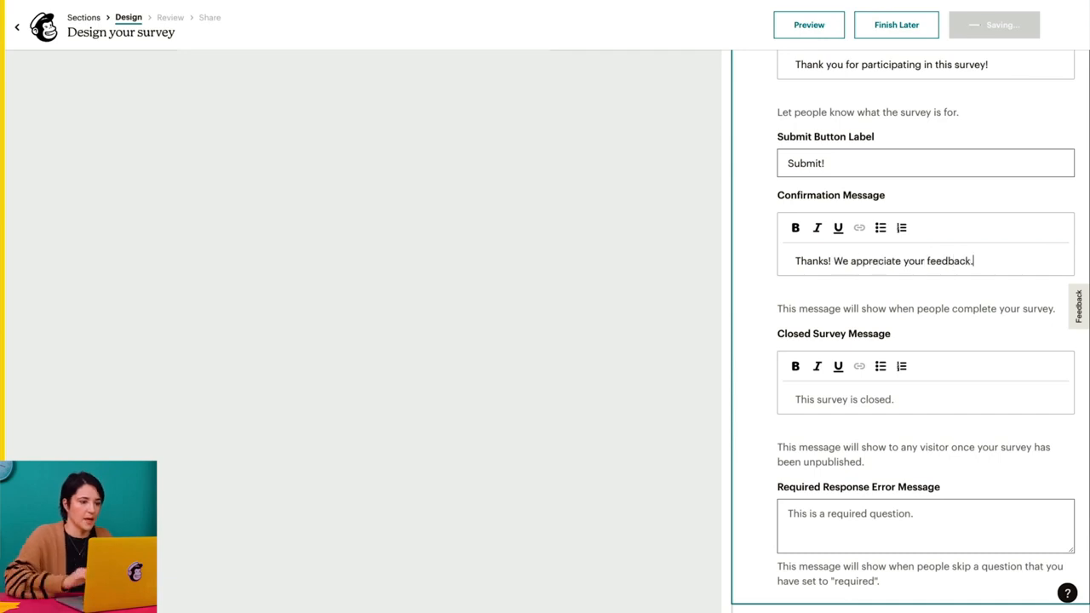
click(813, 398)
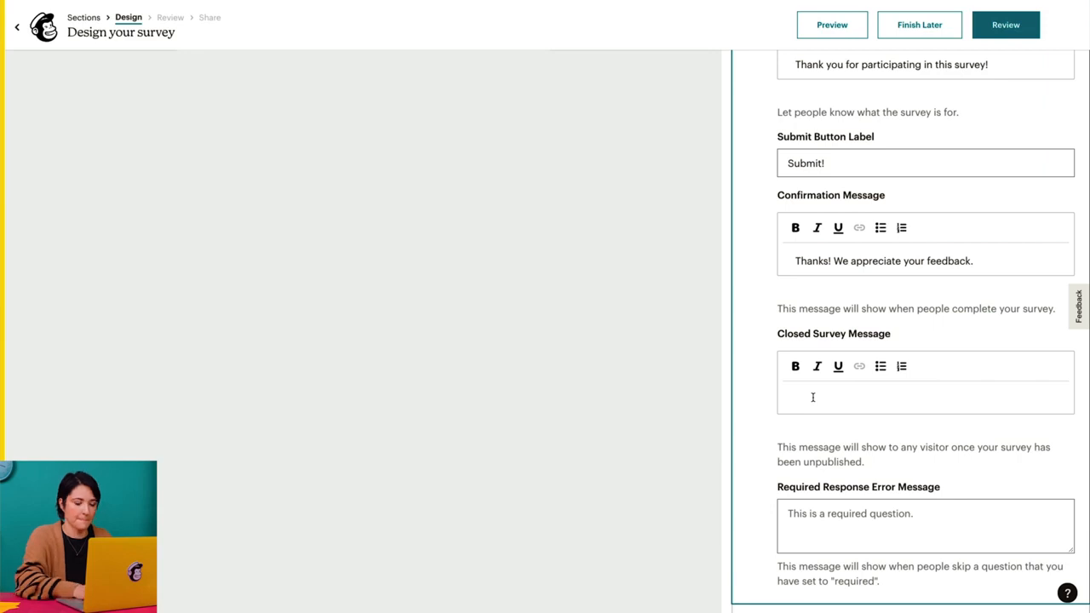
text(This survey is closed!)
- Set the required response error message to "This is a required question. Thank you."
scroll(809, 426, down, 1)
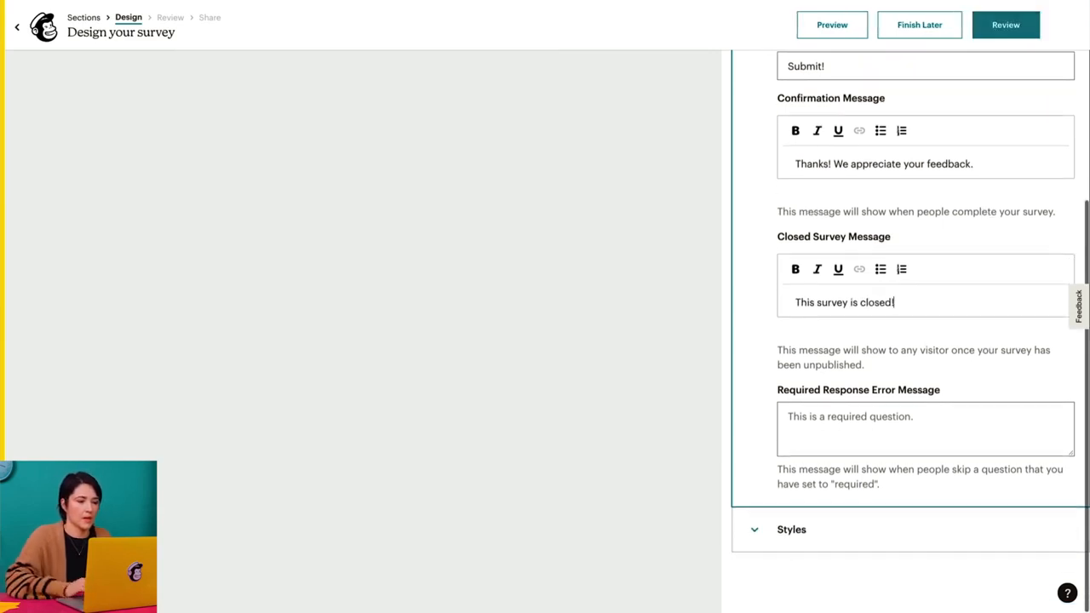
click(809, 425)
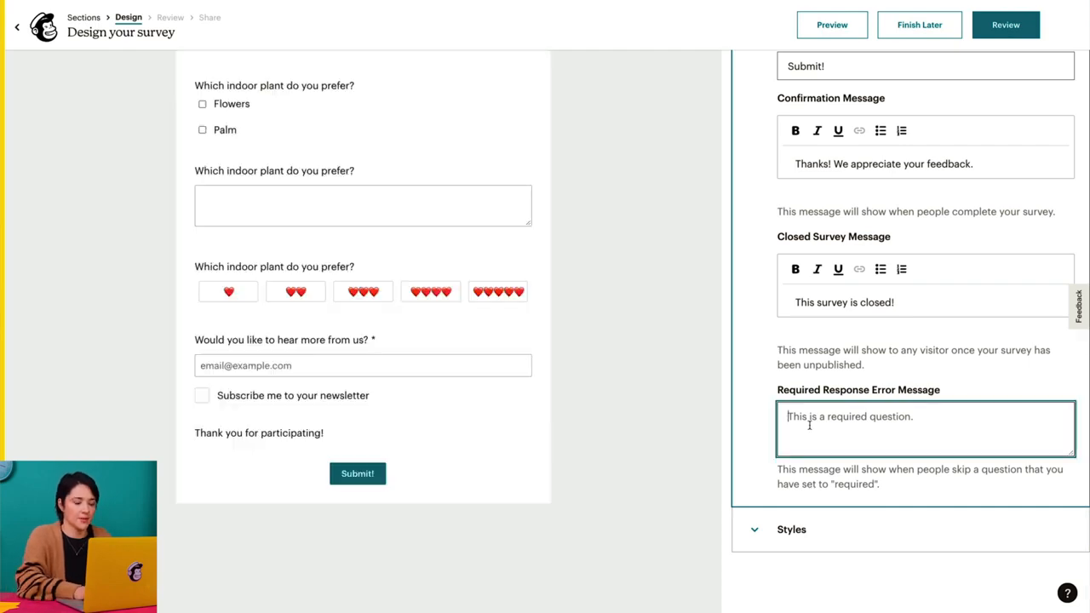
text(This is a required ques)
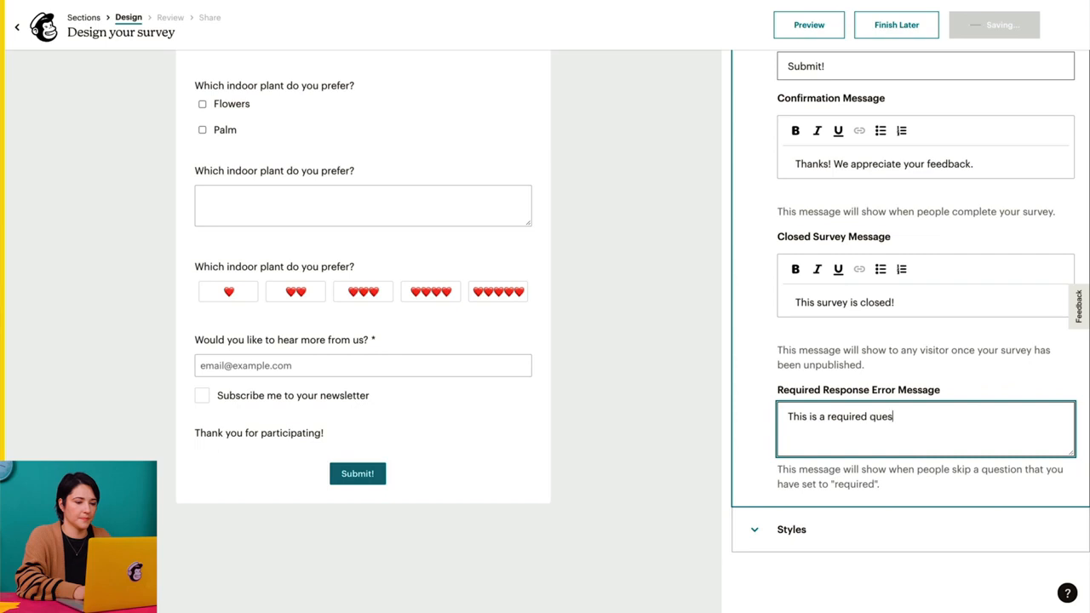
text(tion. Thank you.)
- Set the survey page's background color to #1E463F in the style settings
click(746, 520)
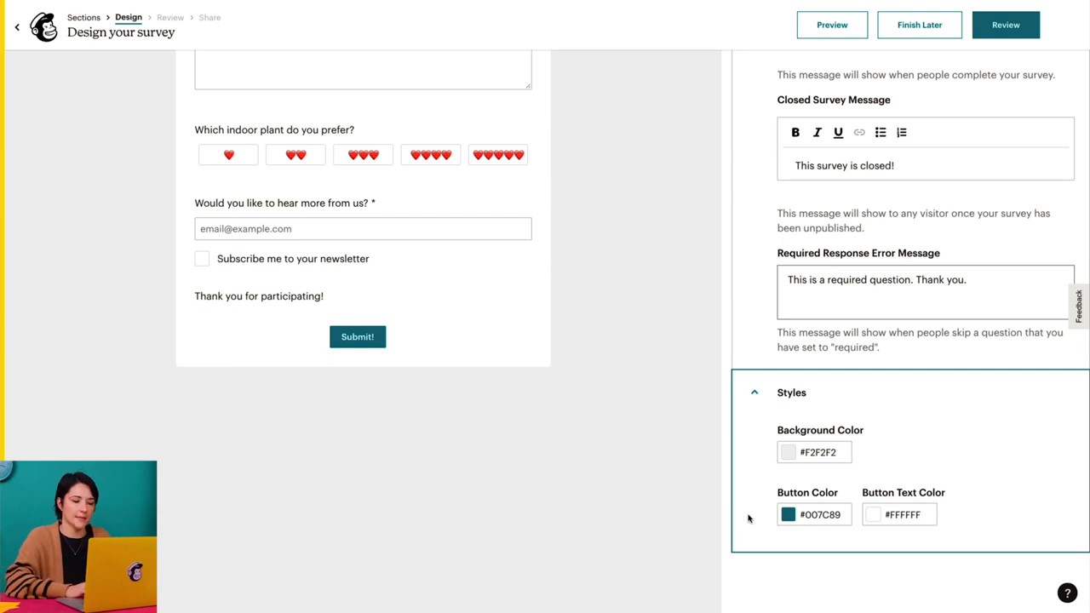
click(818, 454)
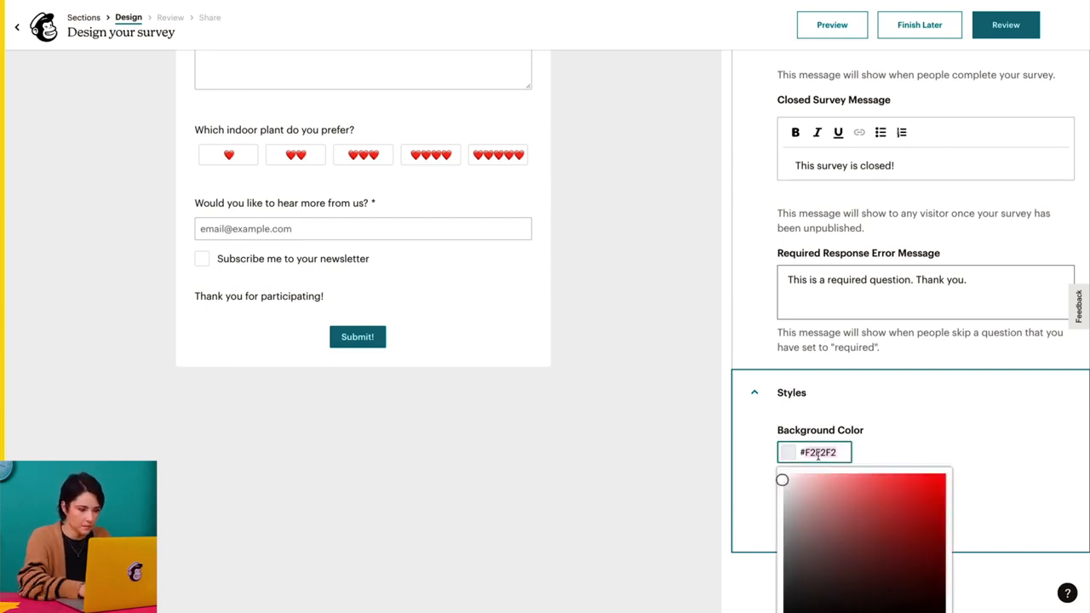
text(#1E463F)
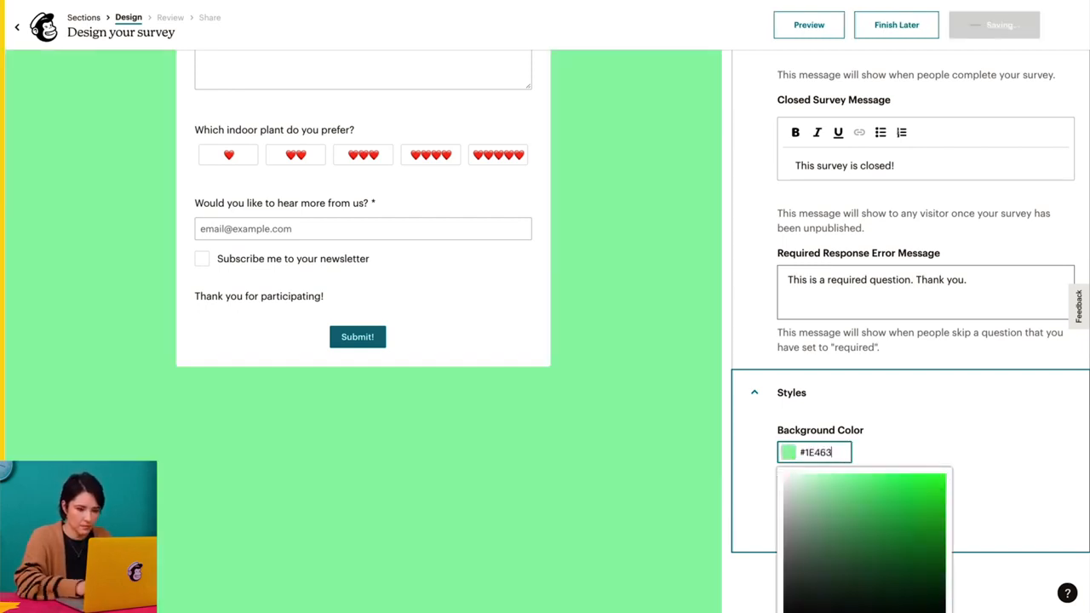
click(915, 449)
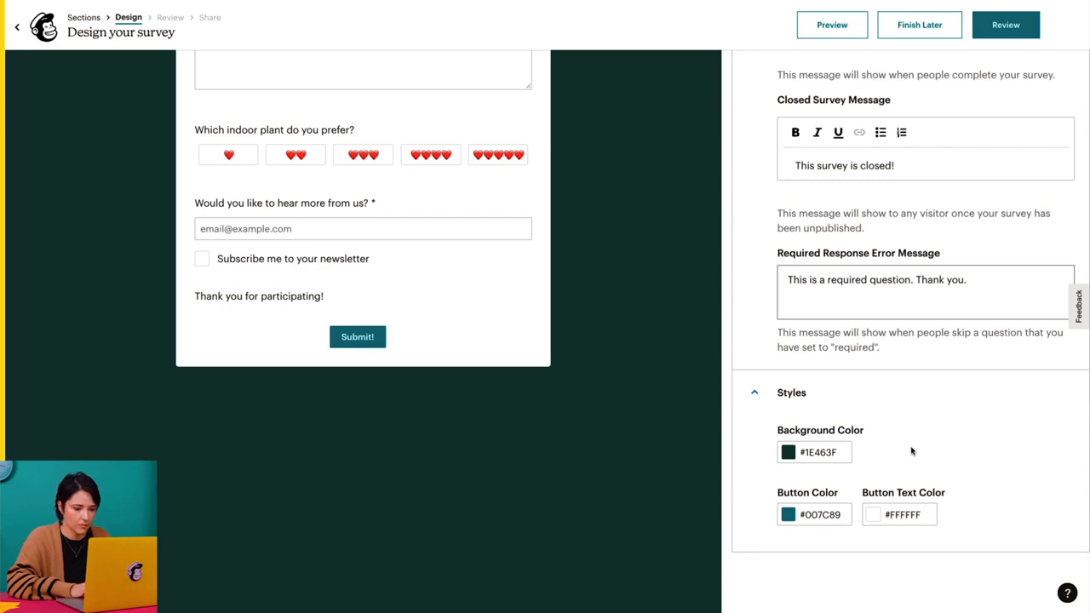
- Set the submit button's color to #1E463F and its text color to #F16927
click(827, 515)
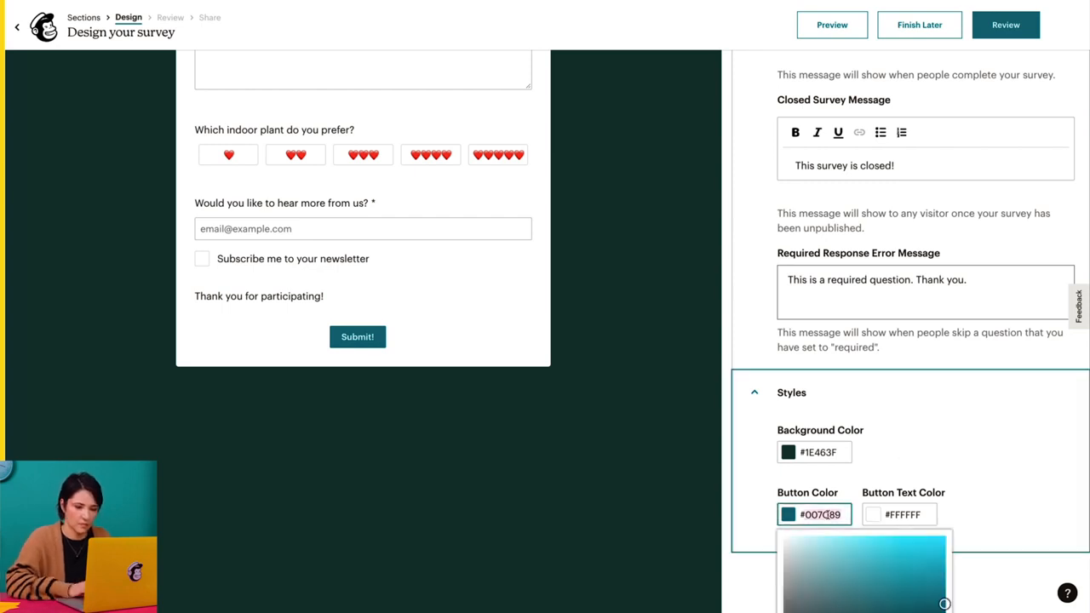
text(#1E463F)
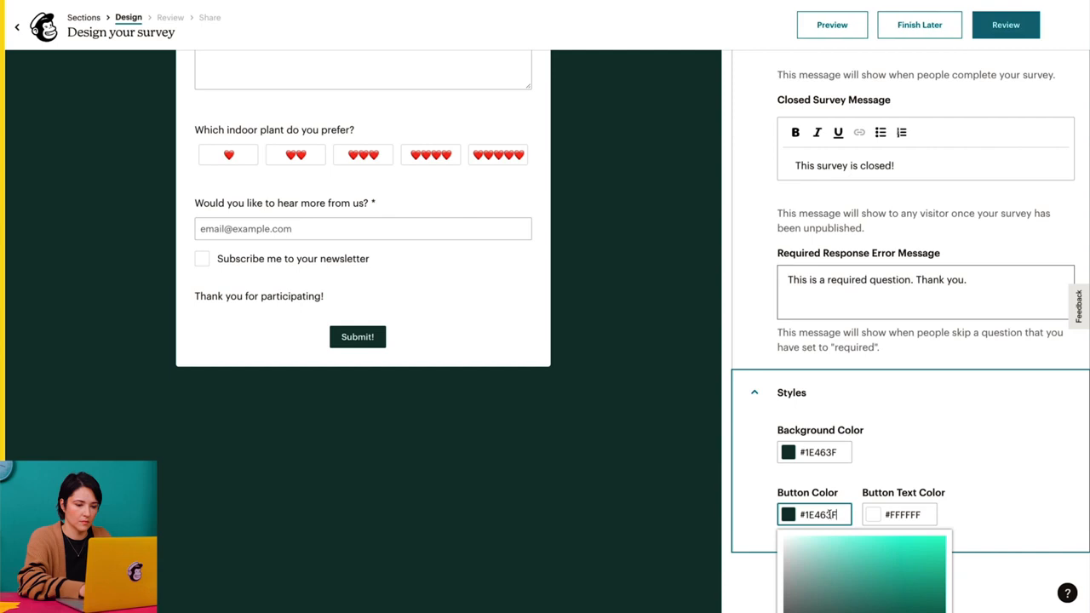
click(894, 514)
text(#F16927)
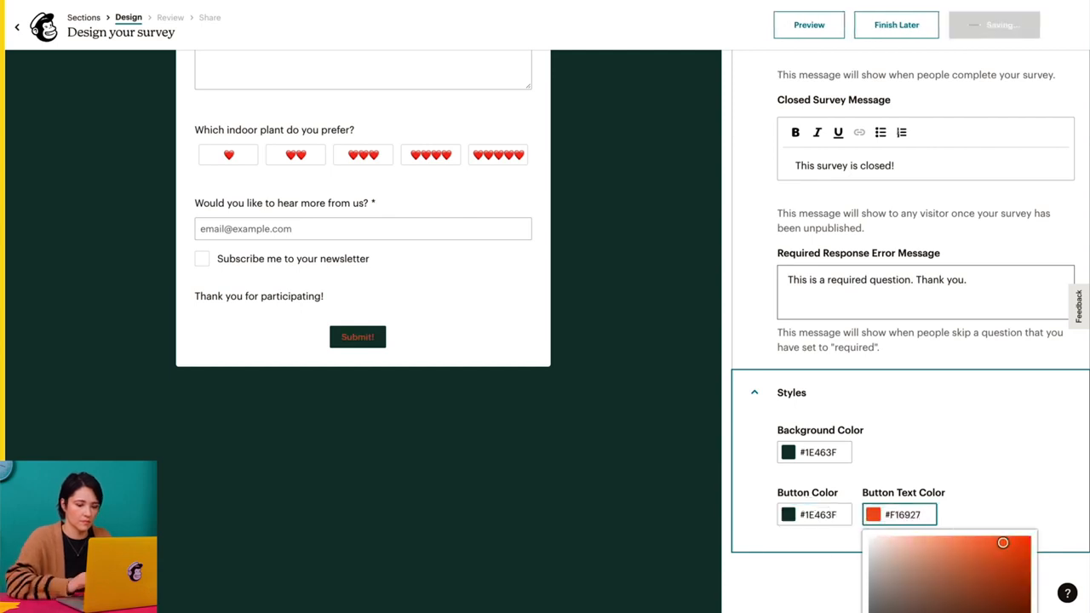
click(969, 511)
- Proceed to the survey review and set the survey title to "The Potted Planter Survey"
scroll(686, 487, up, 5)
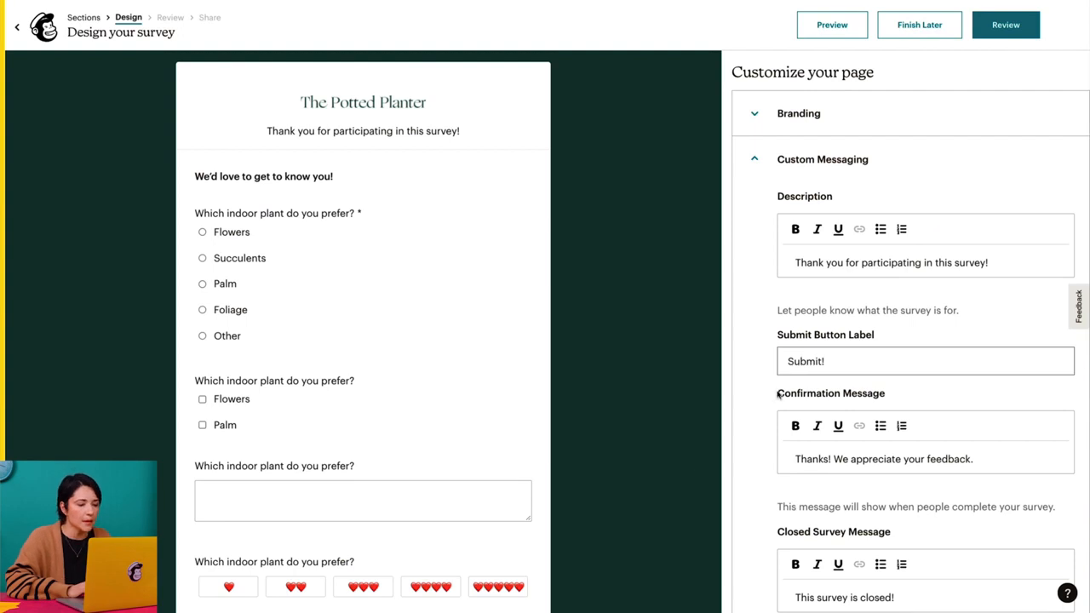
click(1025, 32)
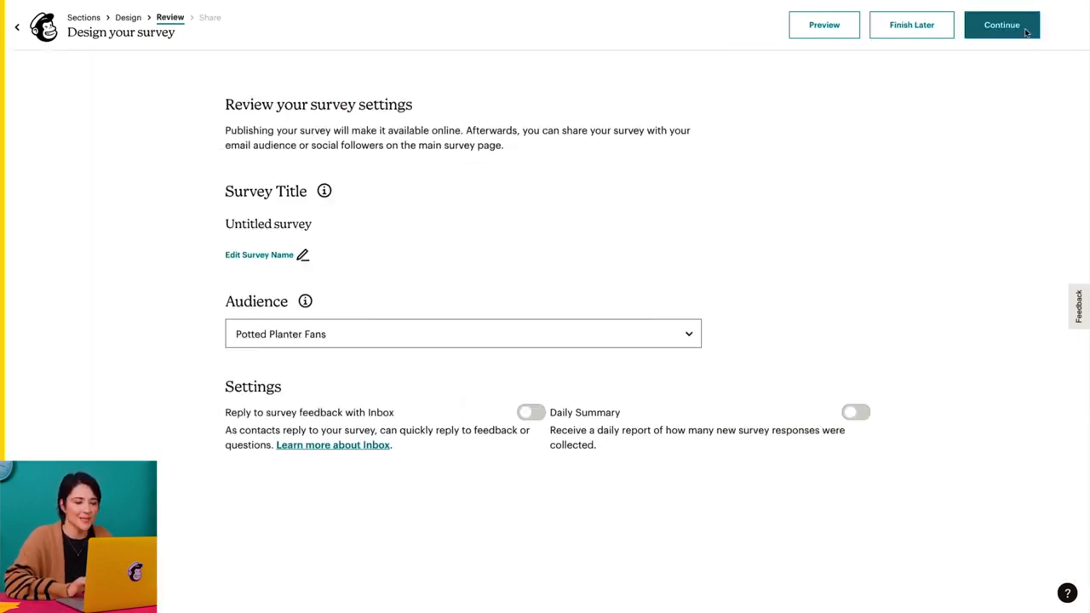
click(283, 255)
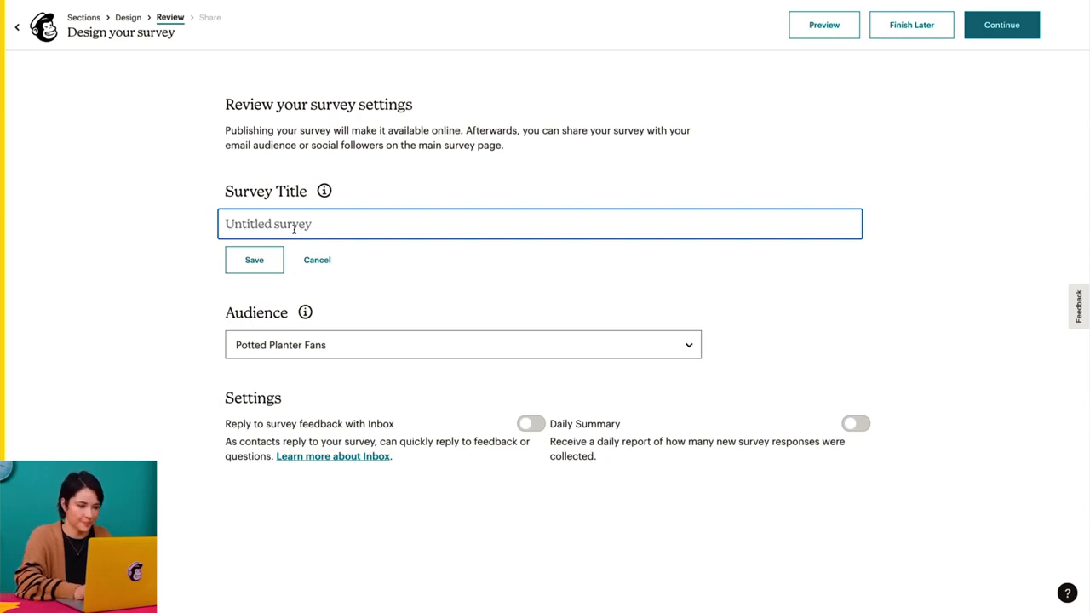
text(The Potted)
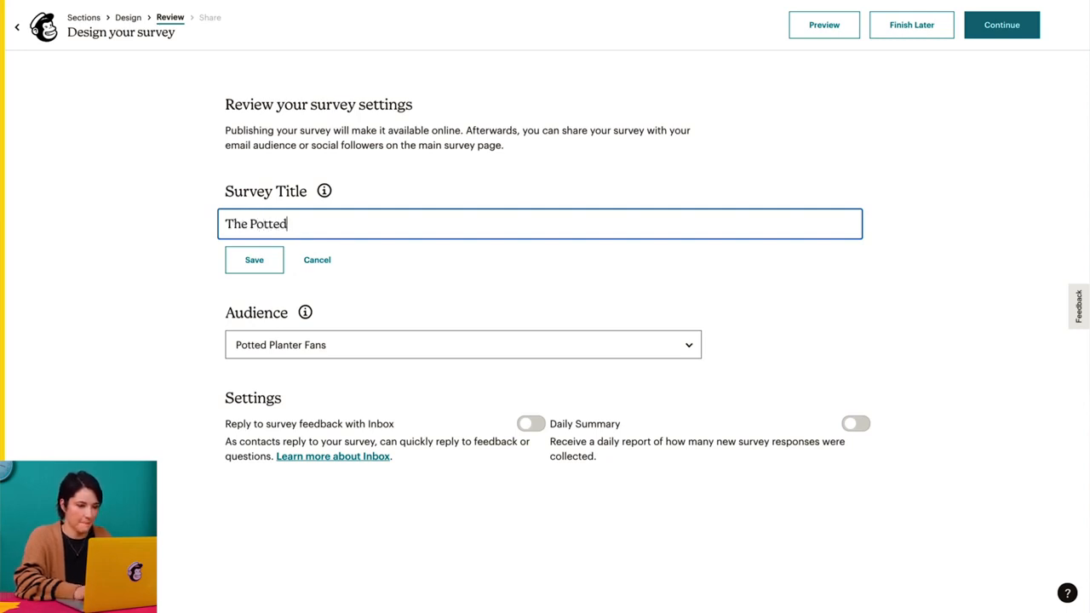
text( Planter Survey)
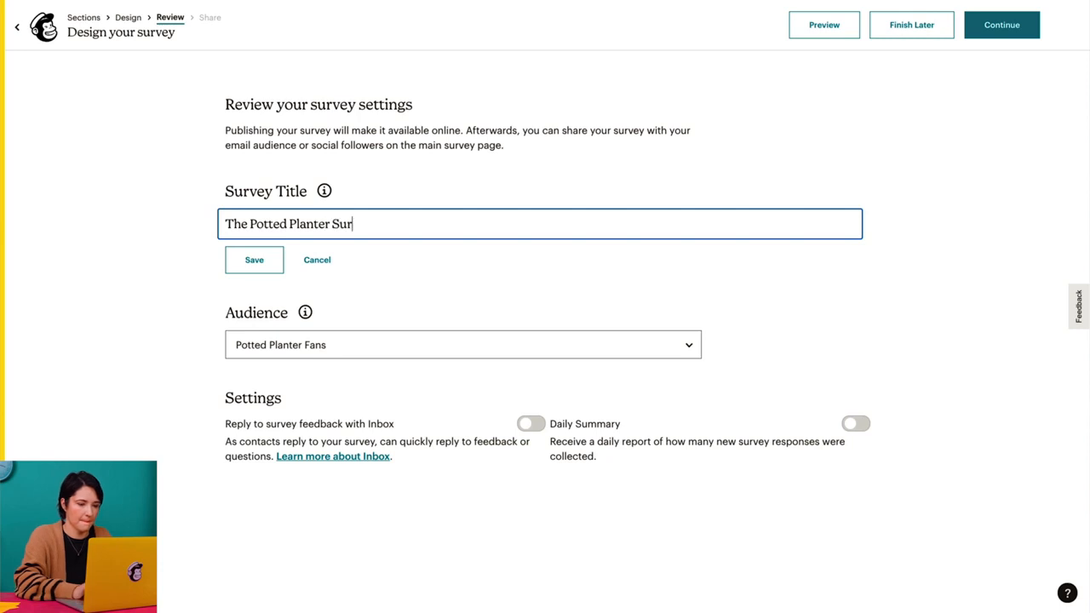
click(241, 267)
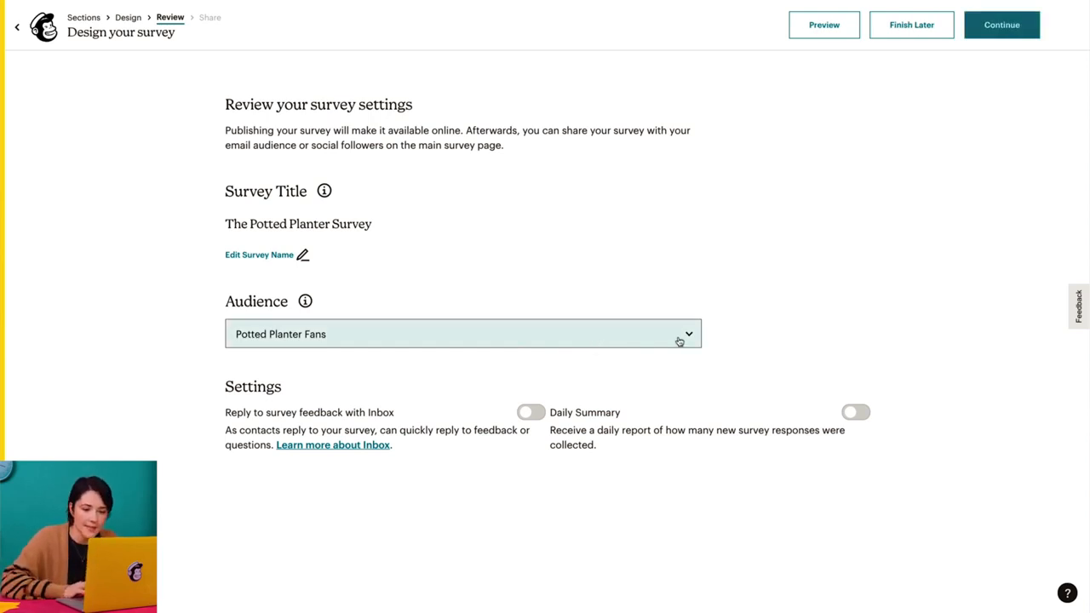
- Assign the survey to The Potted Planter audience and continue with both Inbox feedback replies and Daily Summary enabled
click(679, 341)
click(677, 349)
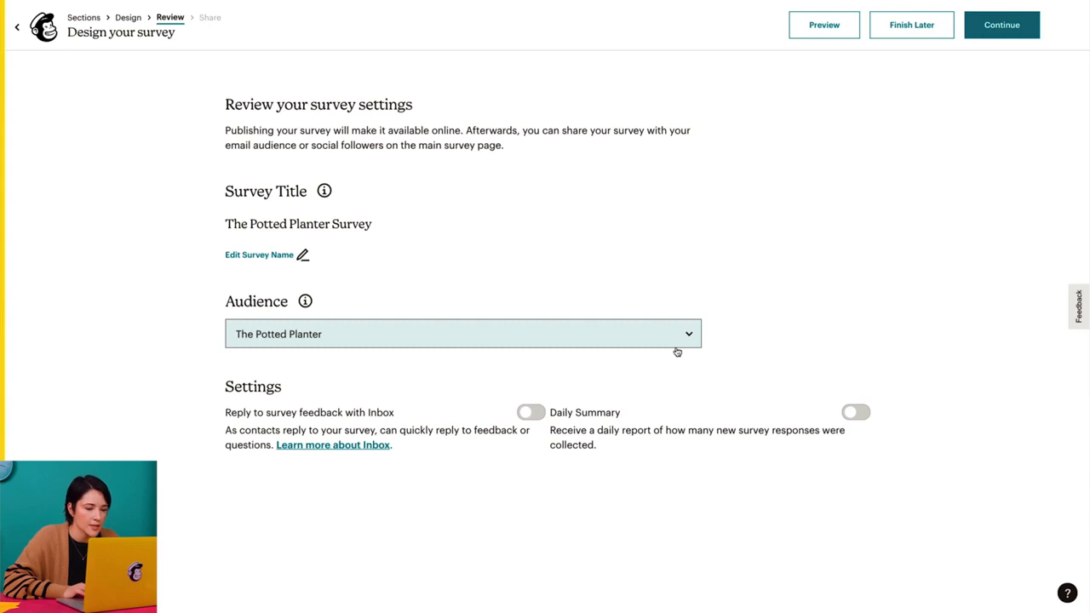
click(533, 414)
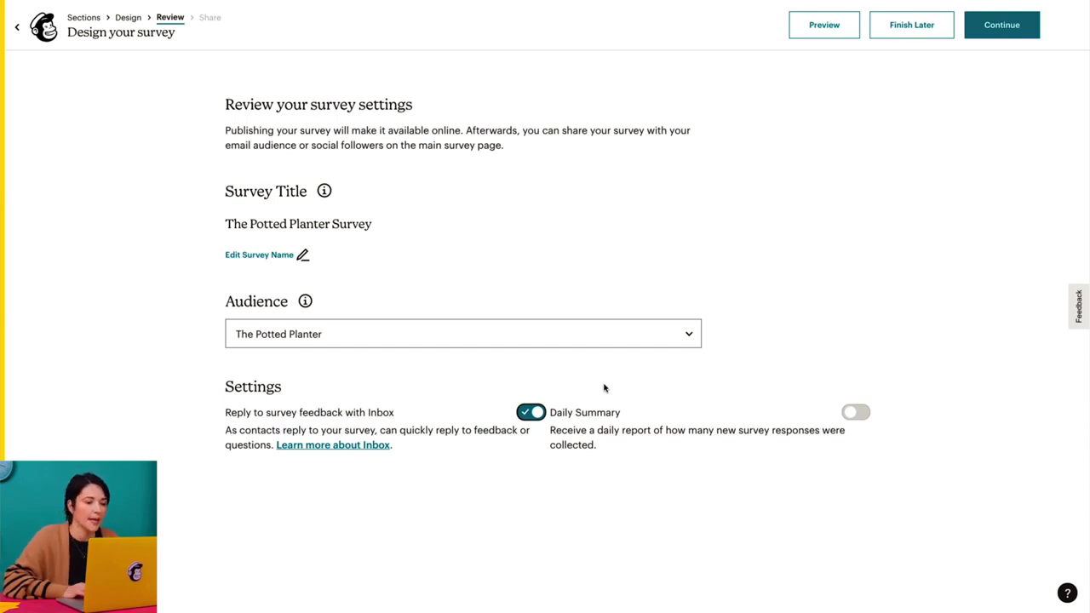
click(852, 412)
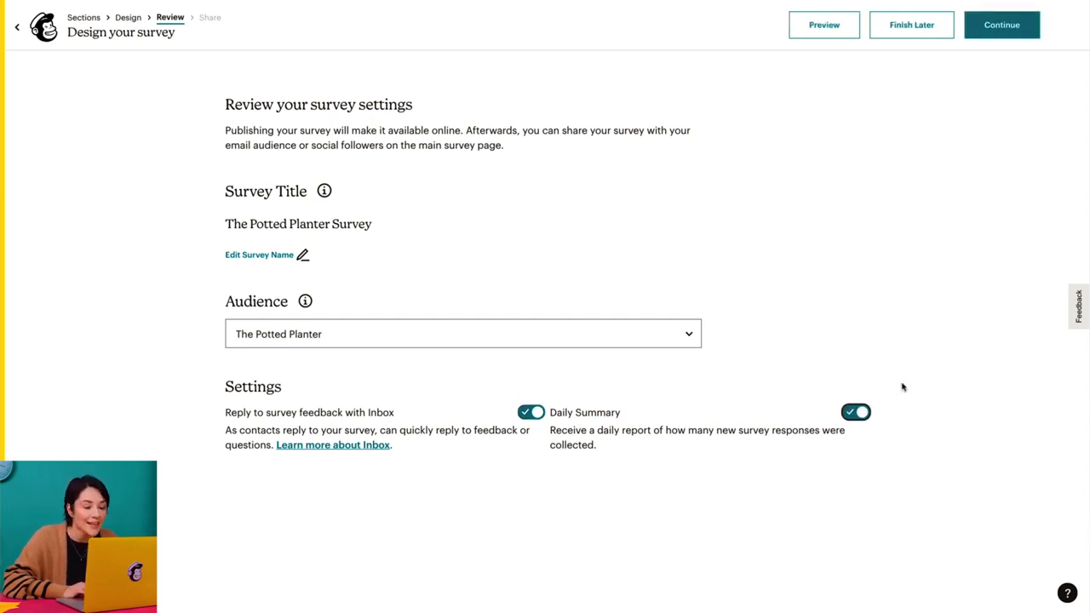
click(1031, 35)
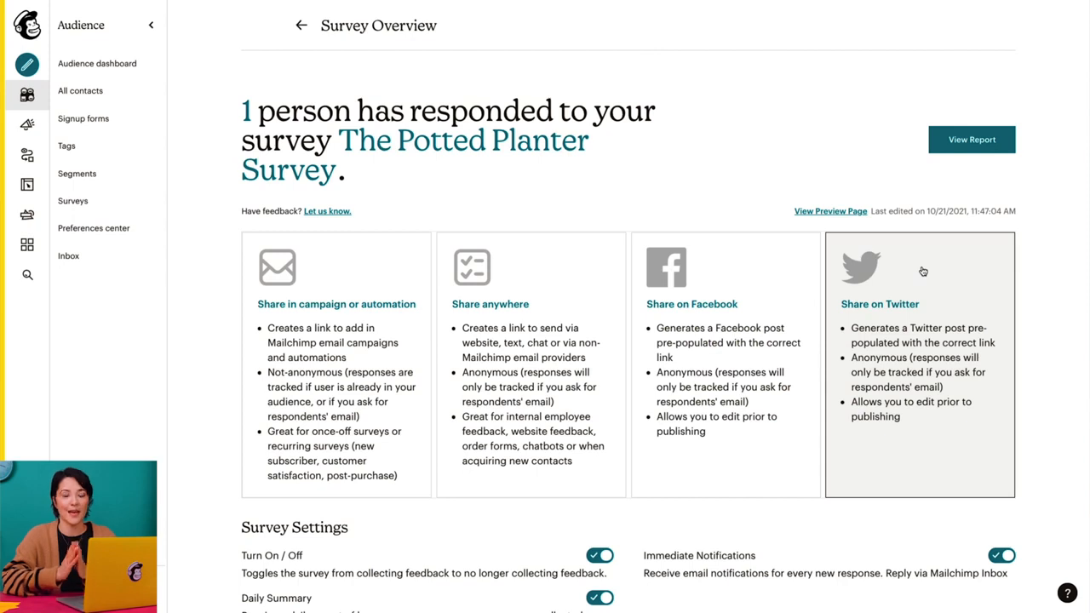
- Examine the survey overview's settings and results, view the response report for Question 1, and return to the survey
scroll(923, 271, down, 5)
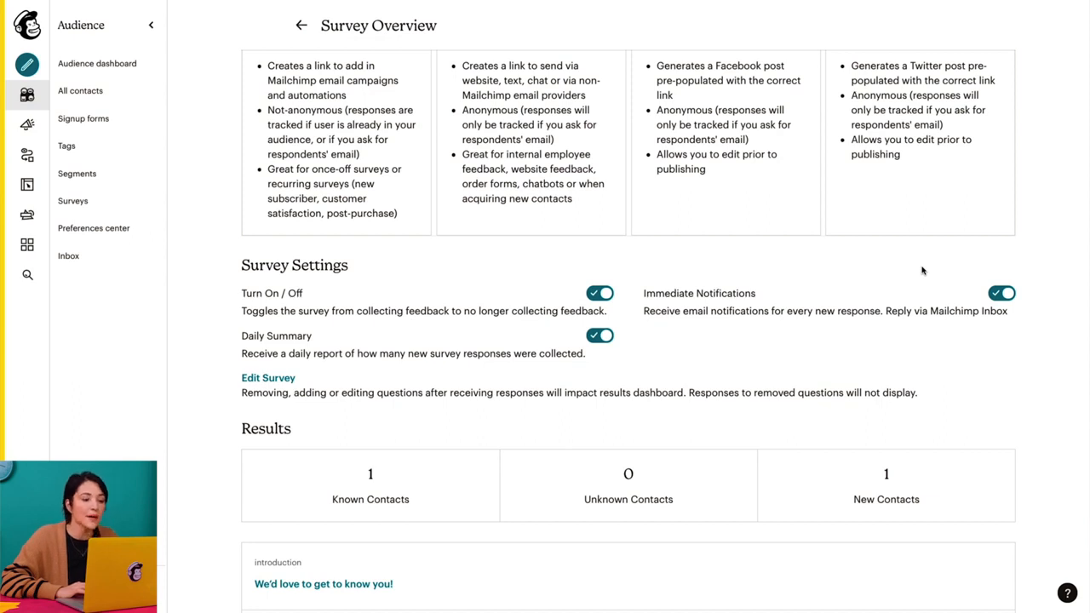
scroll(923, 271, down, 5)
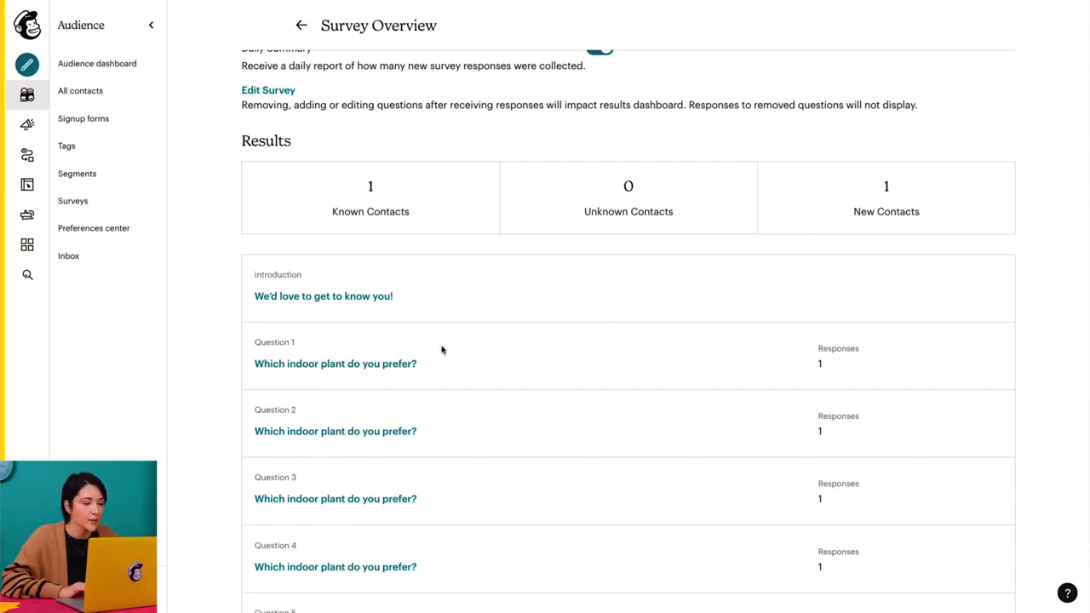
click(380, 364)
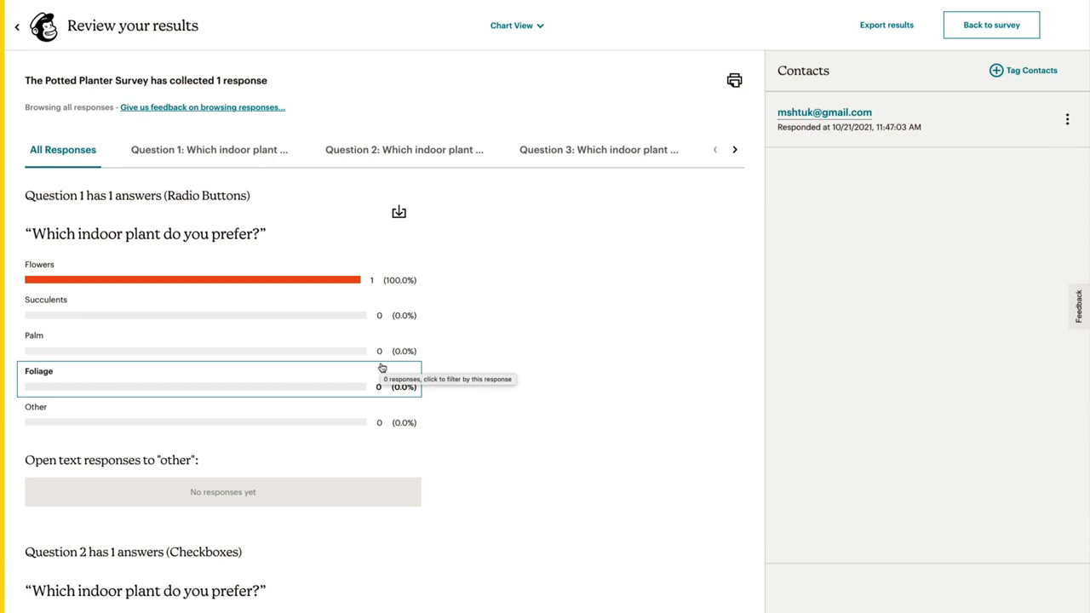
click(979, 28)
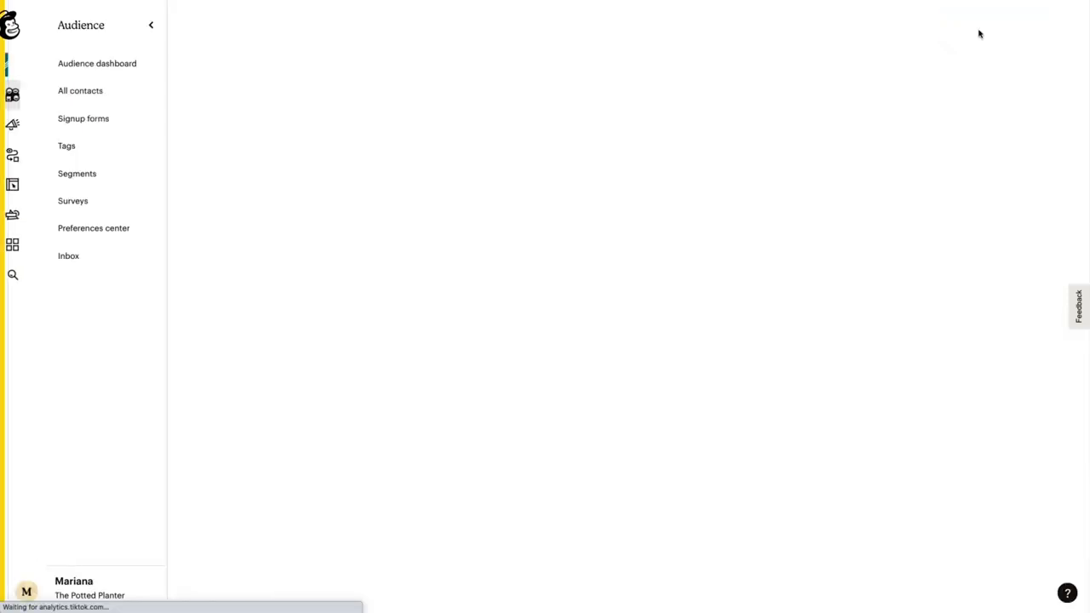